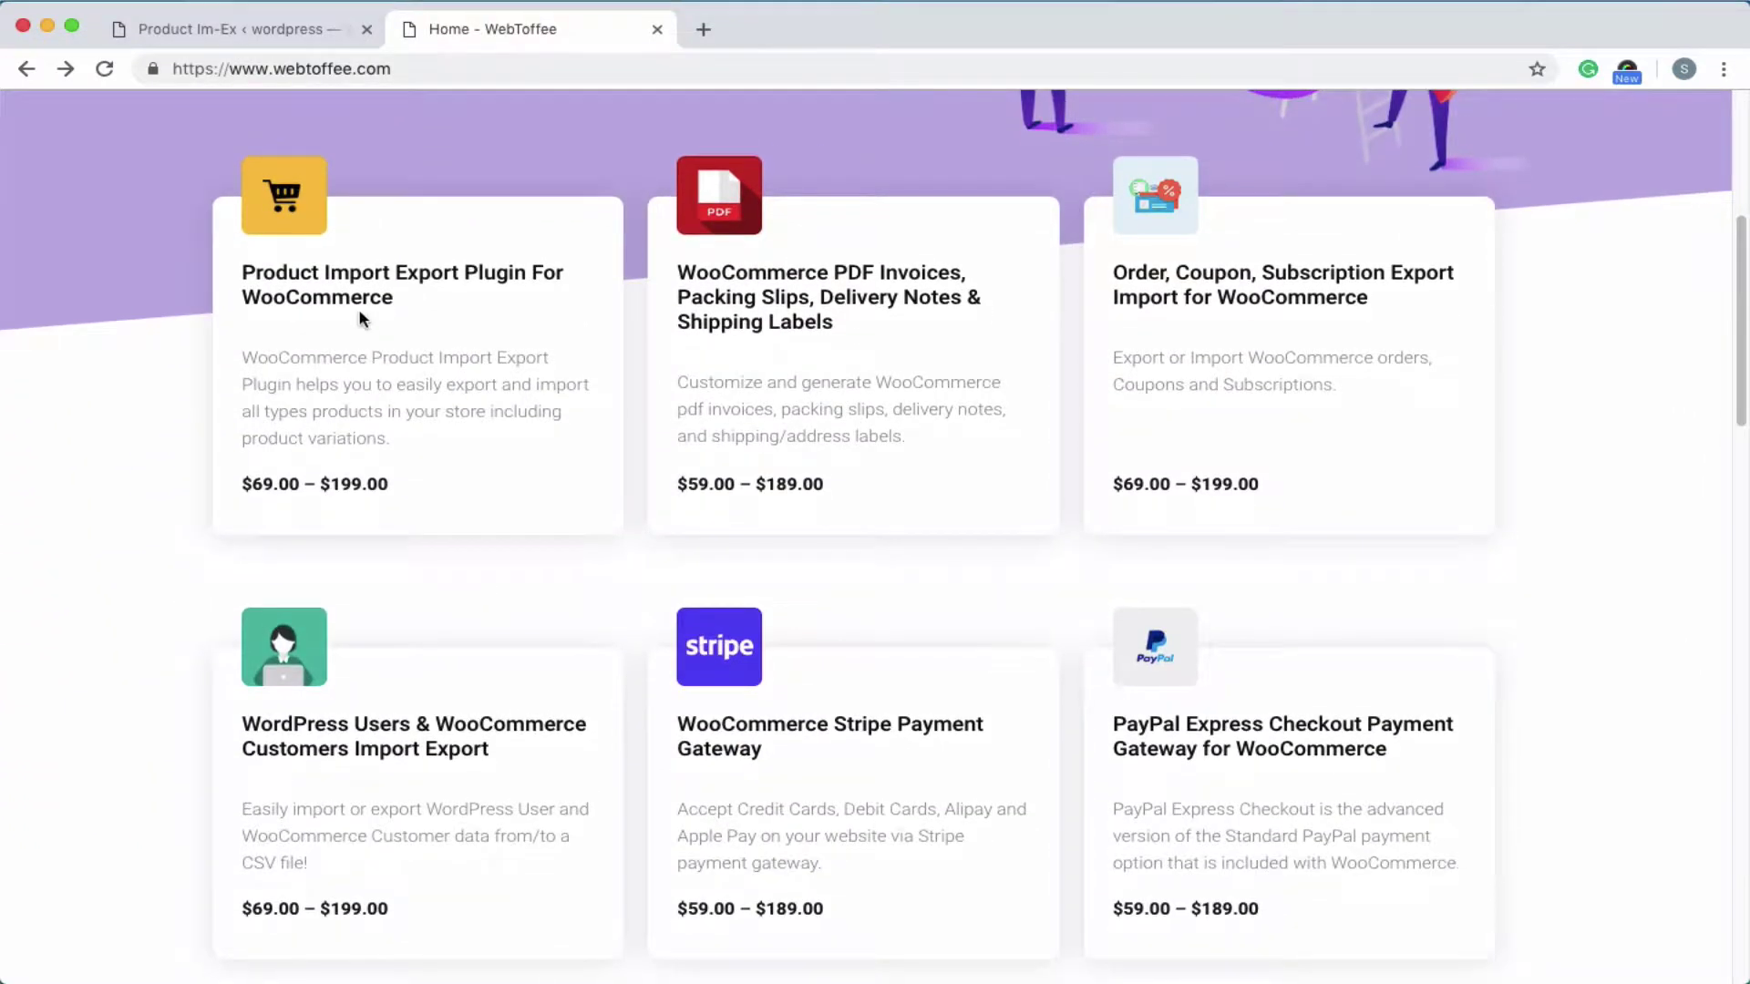
Open the Product Import Export Plugin for WooCommerce page on webtoffee.com.
{"action": "left_click", "coordinate": [353, 303]}
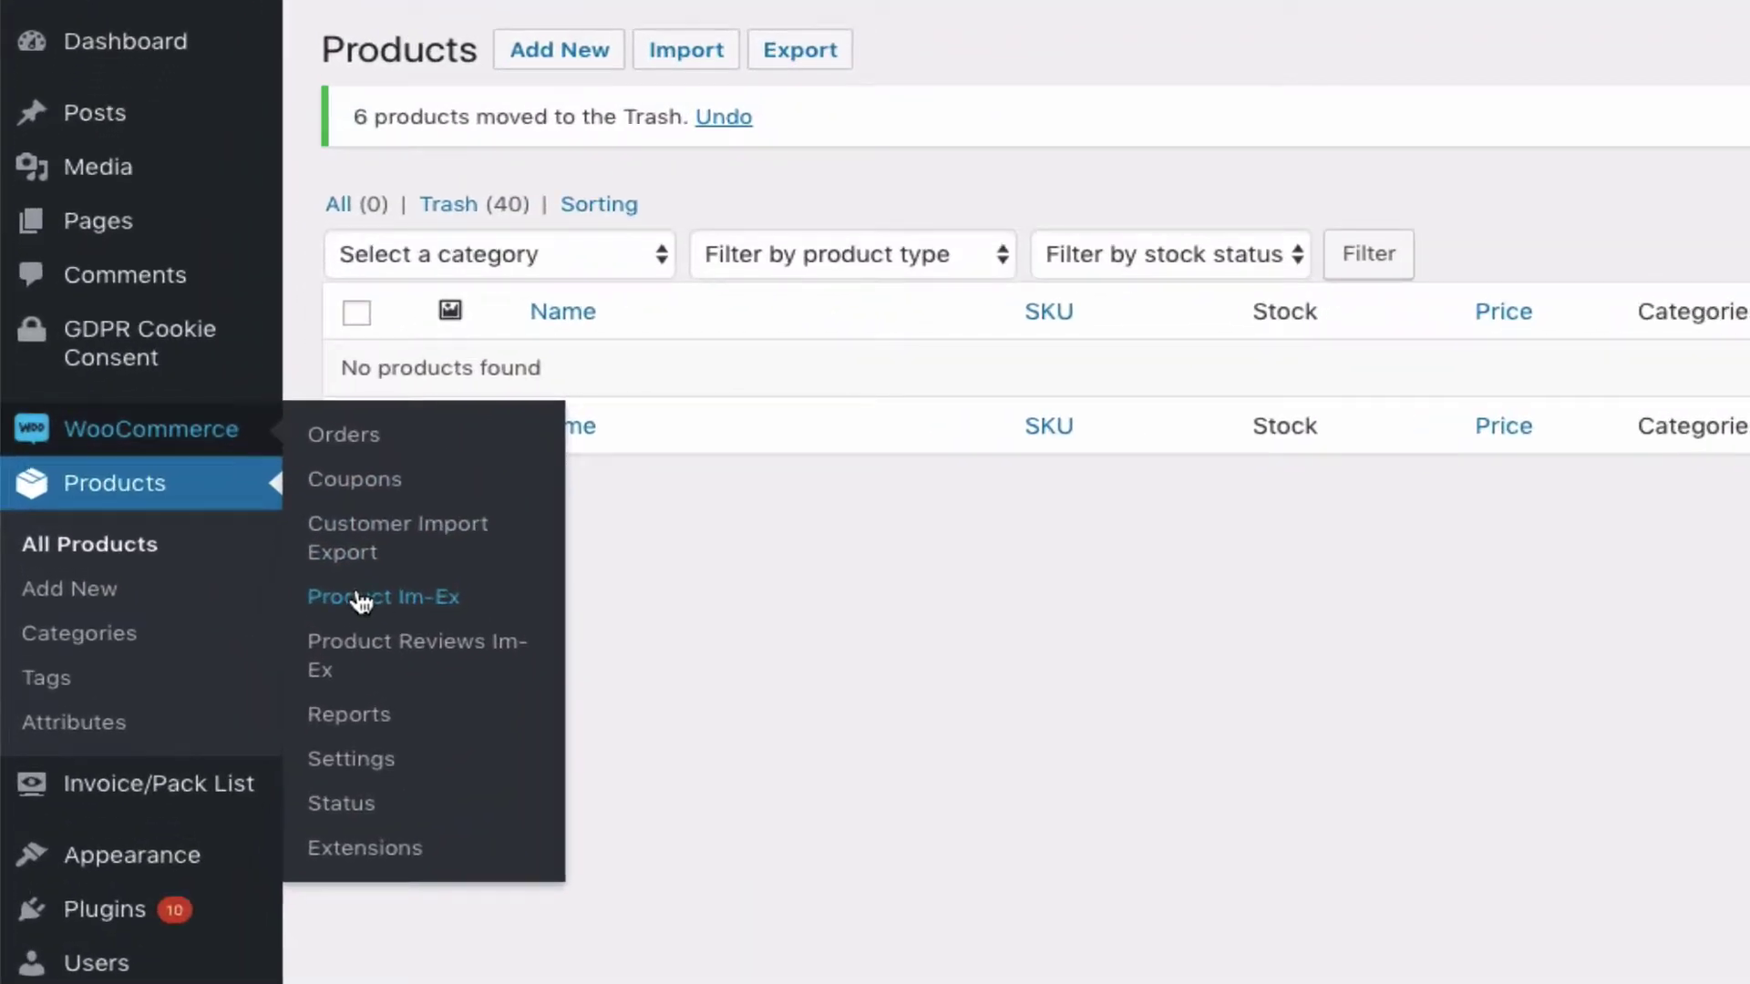
Go from the plugin's product export screen to its product Import page.
{"action": "left_click", "coordinate": [359, 601]}
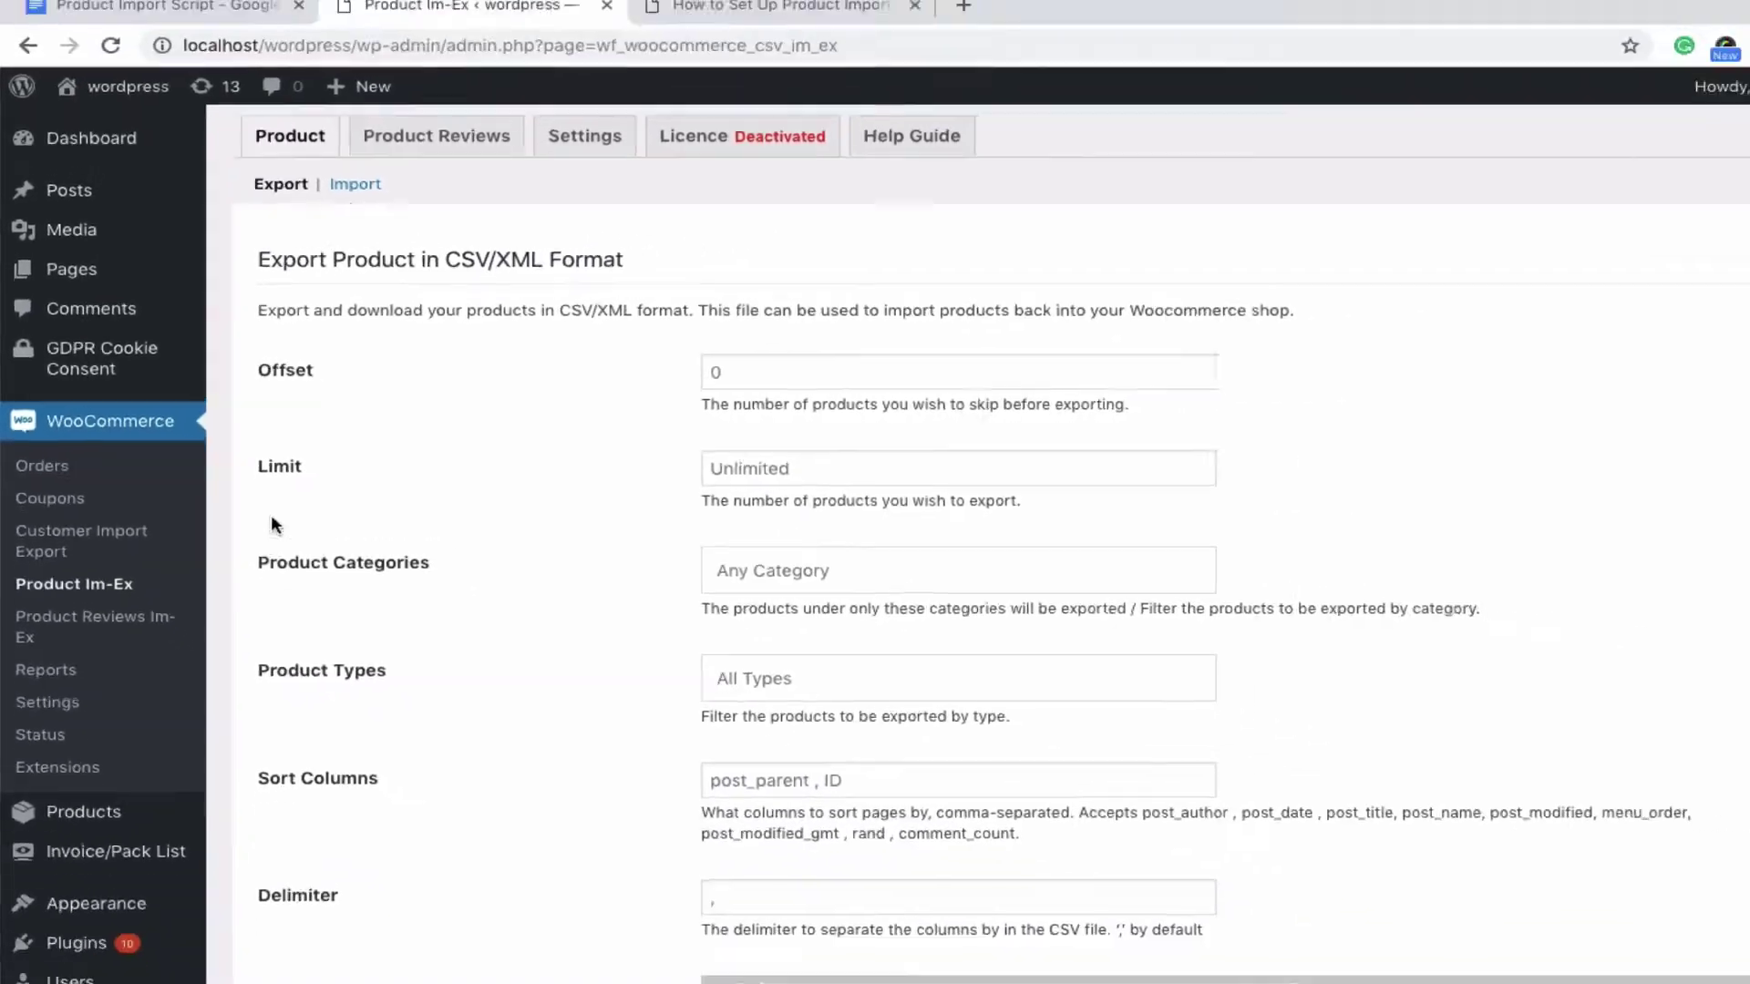
{"action": "left_click", "coordinate": [335, 200]}
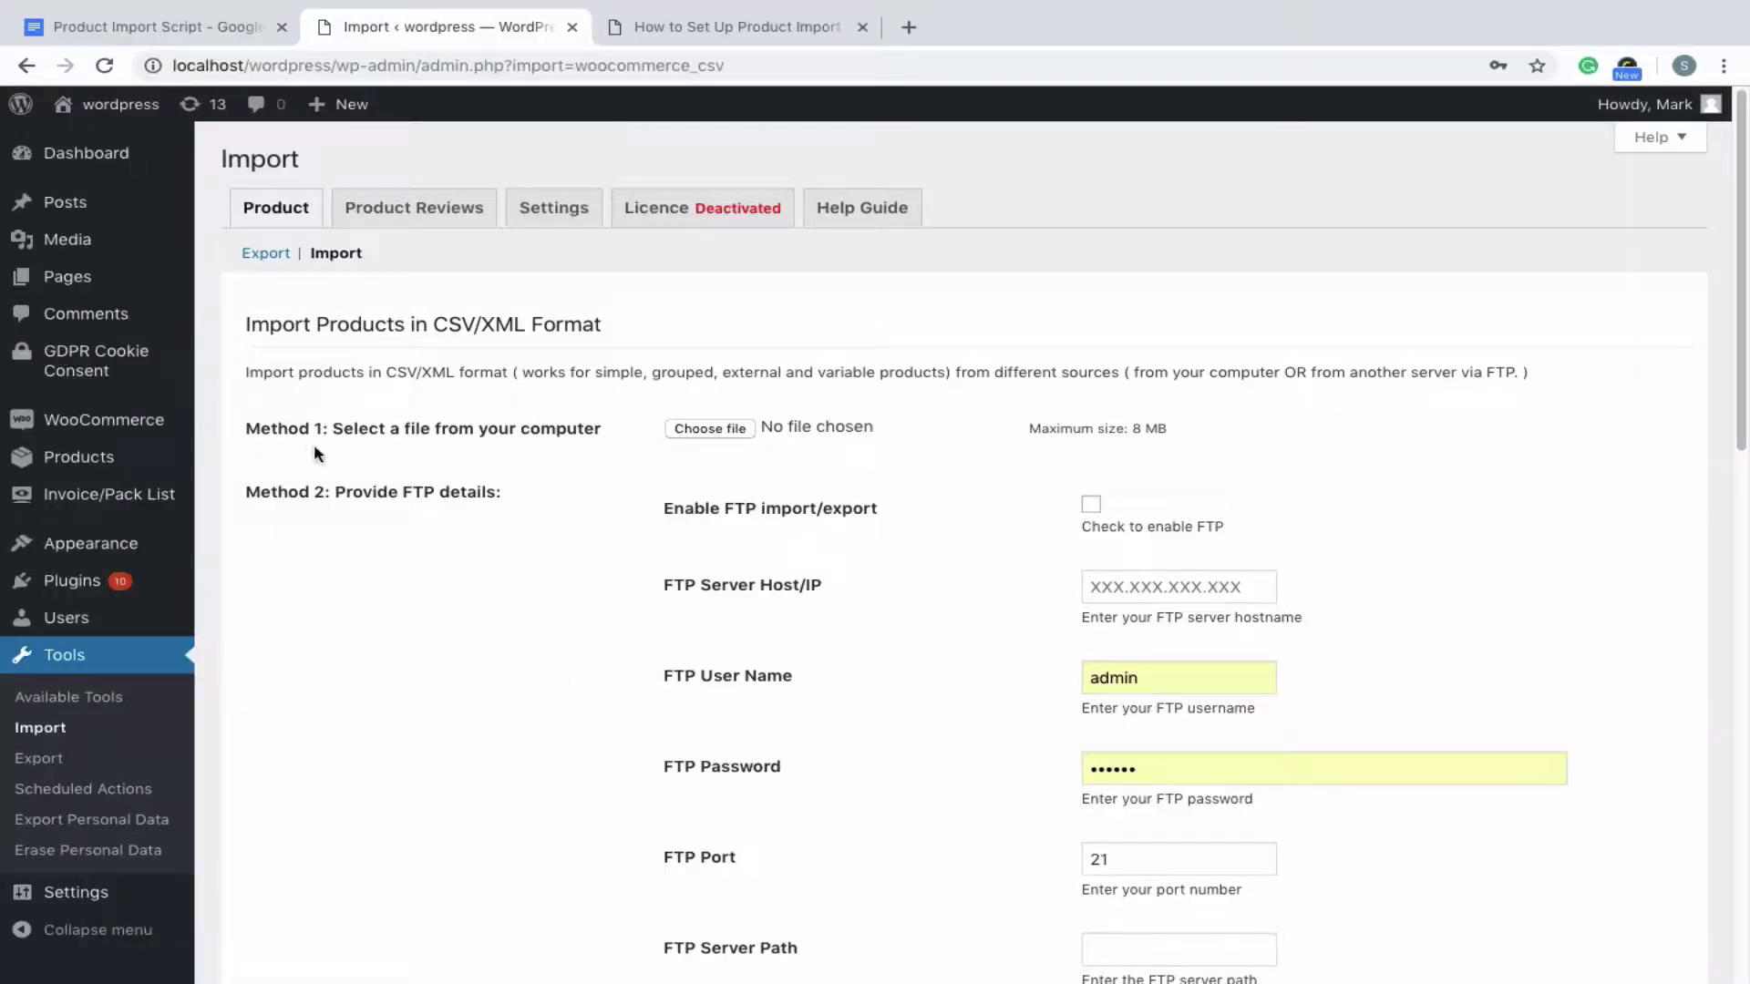
{"action": "scroll", "coordinate": [335, 530], "scroll_direction": "down", "scroll_amount": 5}
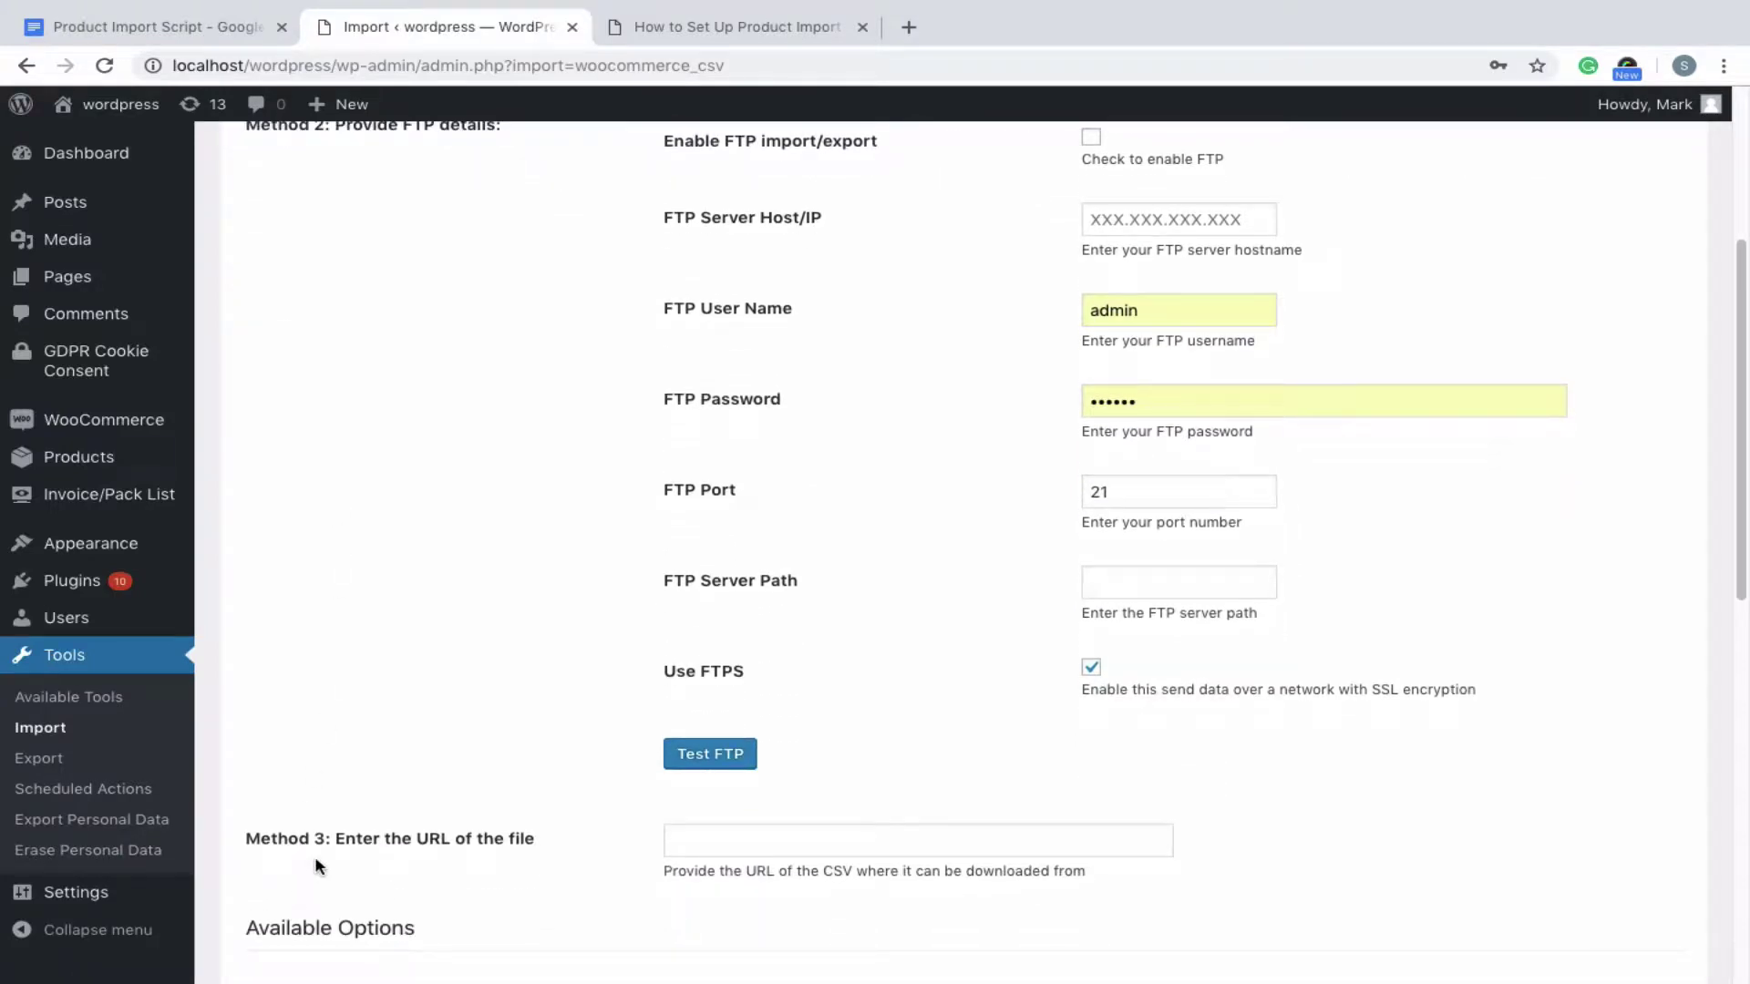
{"action": "scroll", "coordinate": [396, 444], "scroll_direction": "up", "scroll_amount": 5}
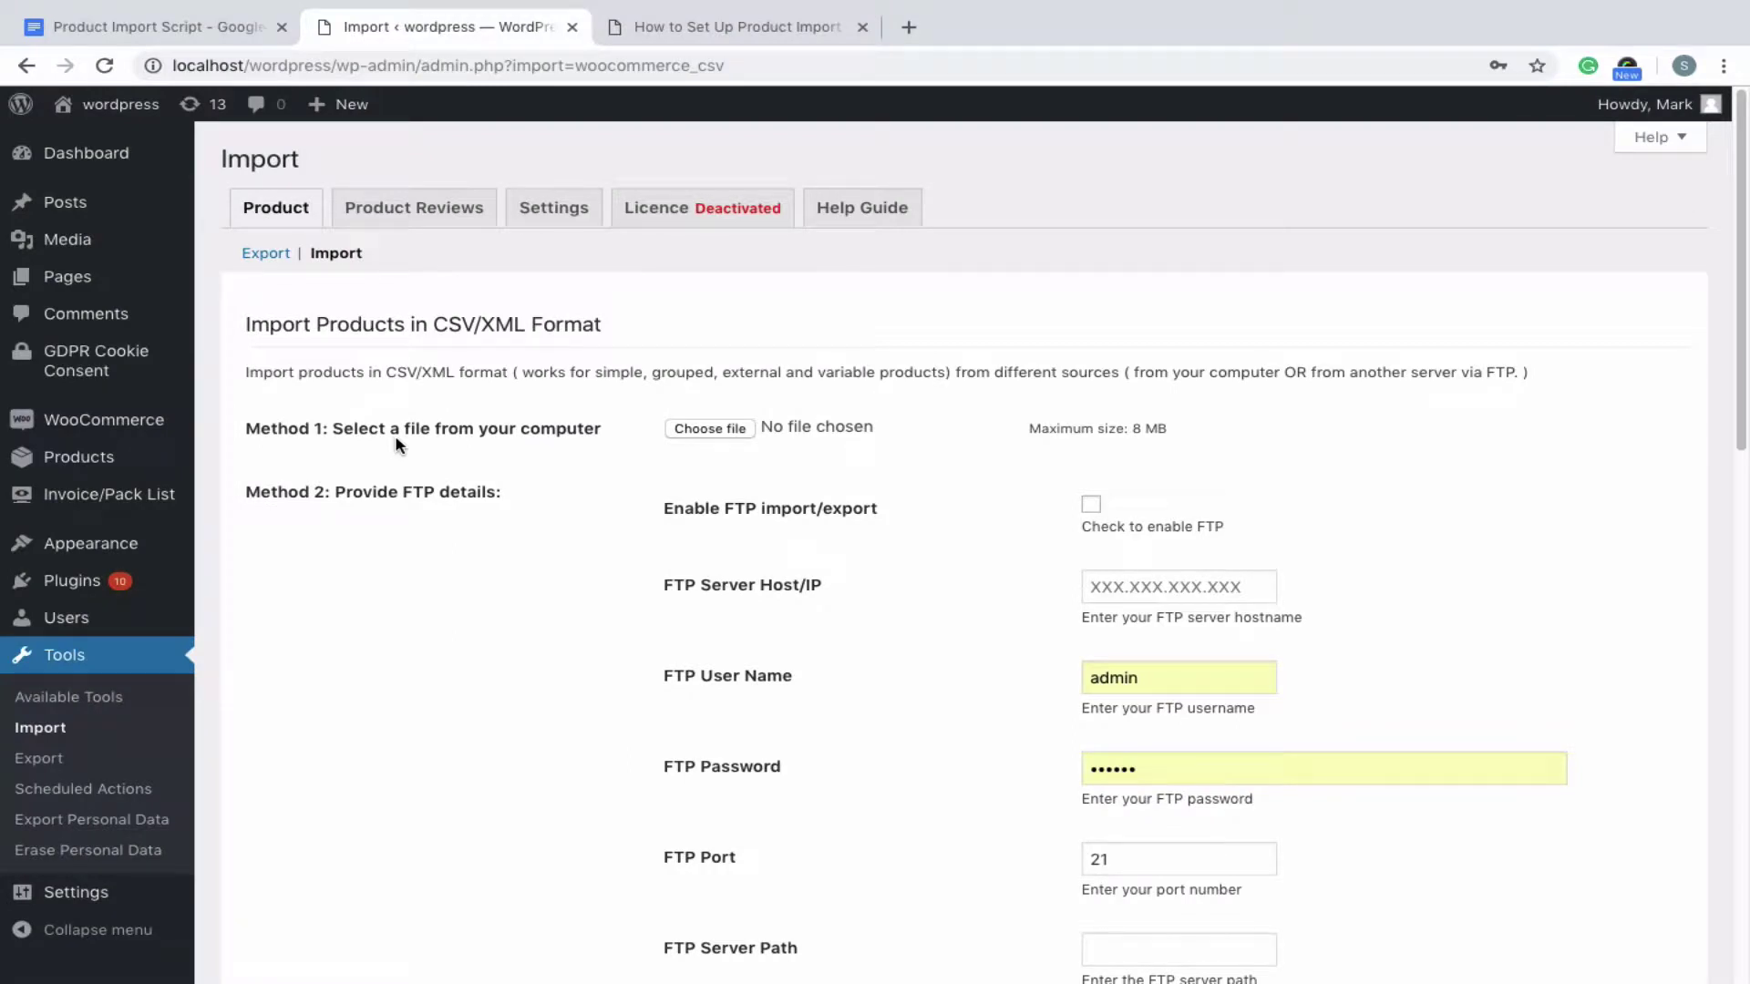
Download the Product WooCommerce Sample CSV from the documentation, then return to WordPress import.
{"action": "left_click", "coordinate": [692, 33]}
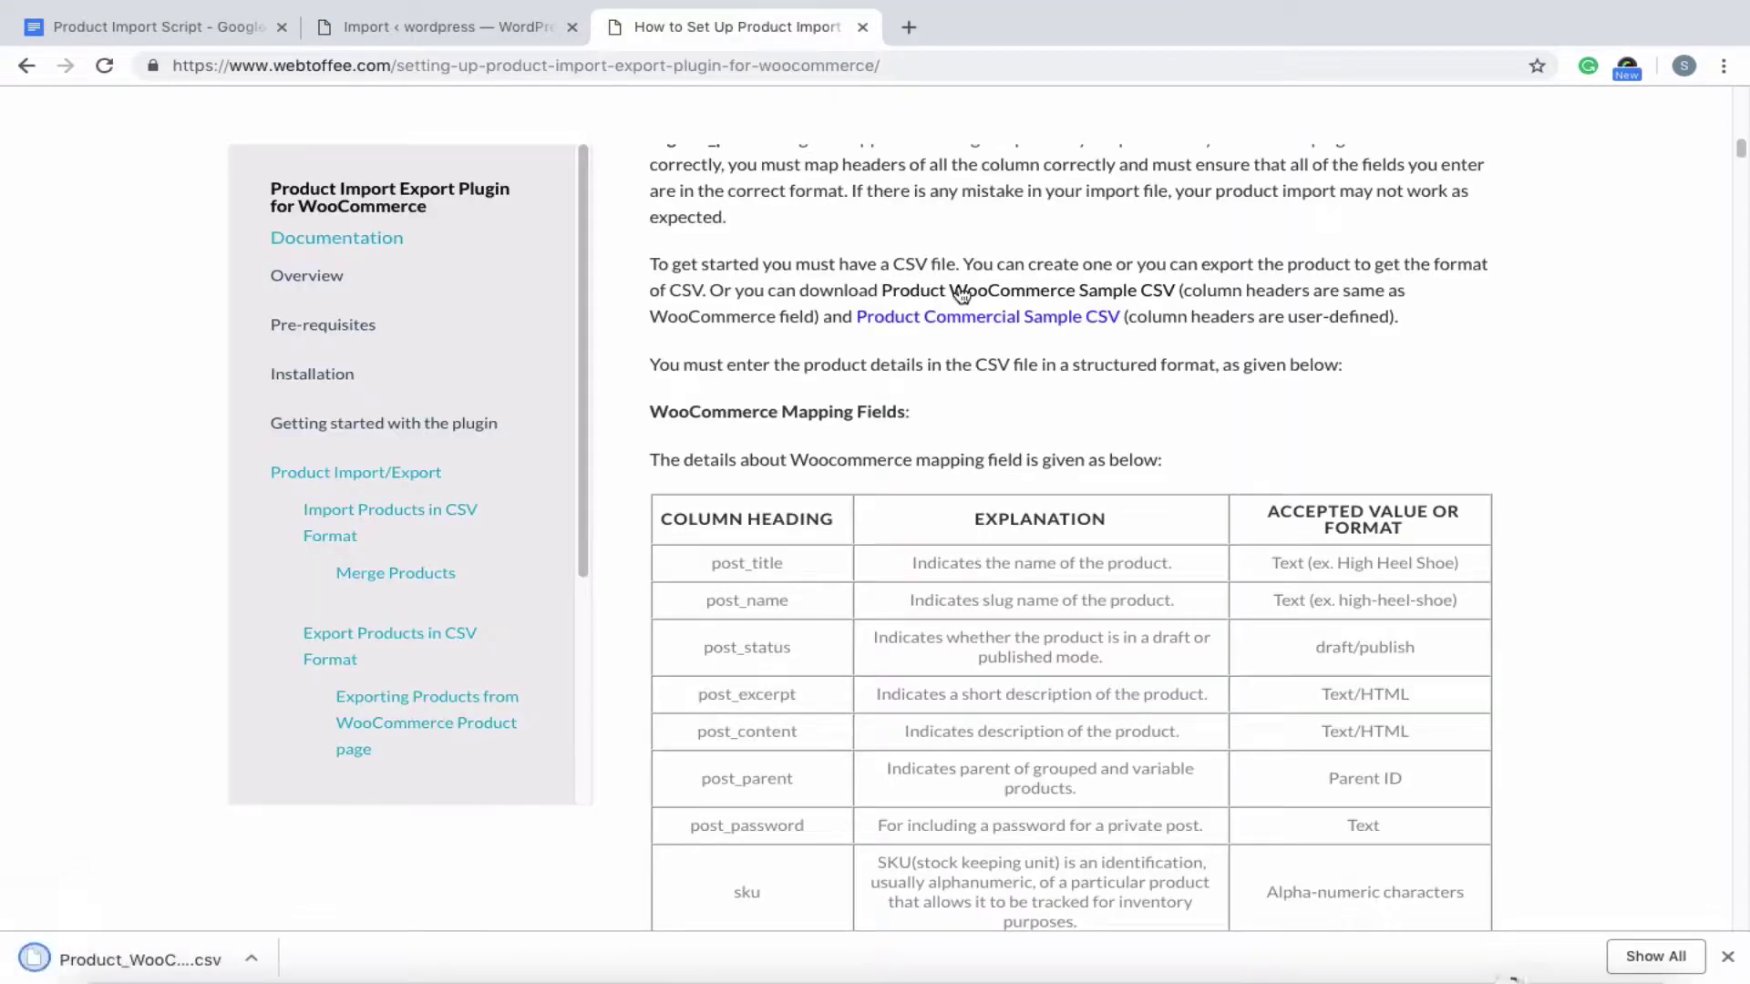
{"action": "left_click", "coordinate": [491, 40]}
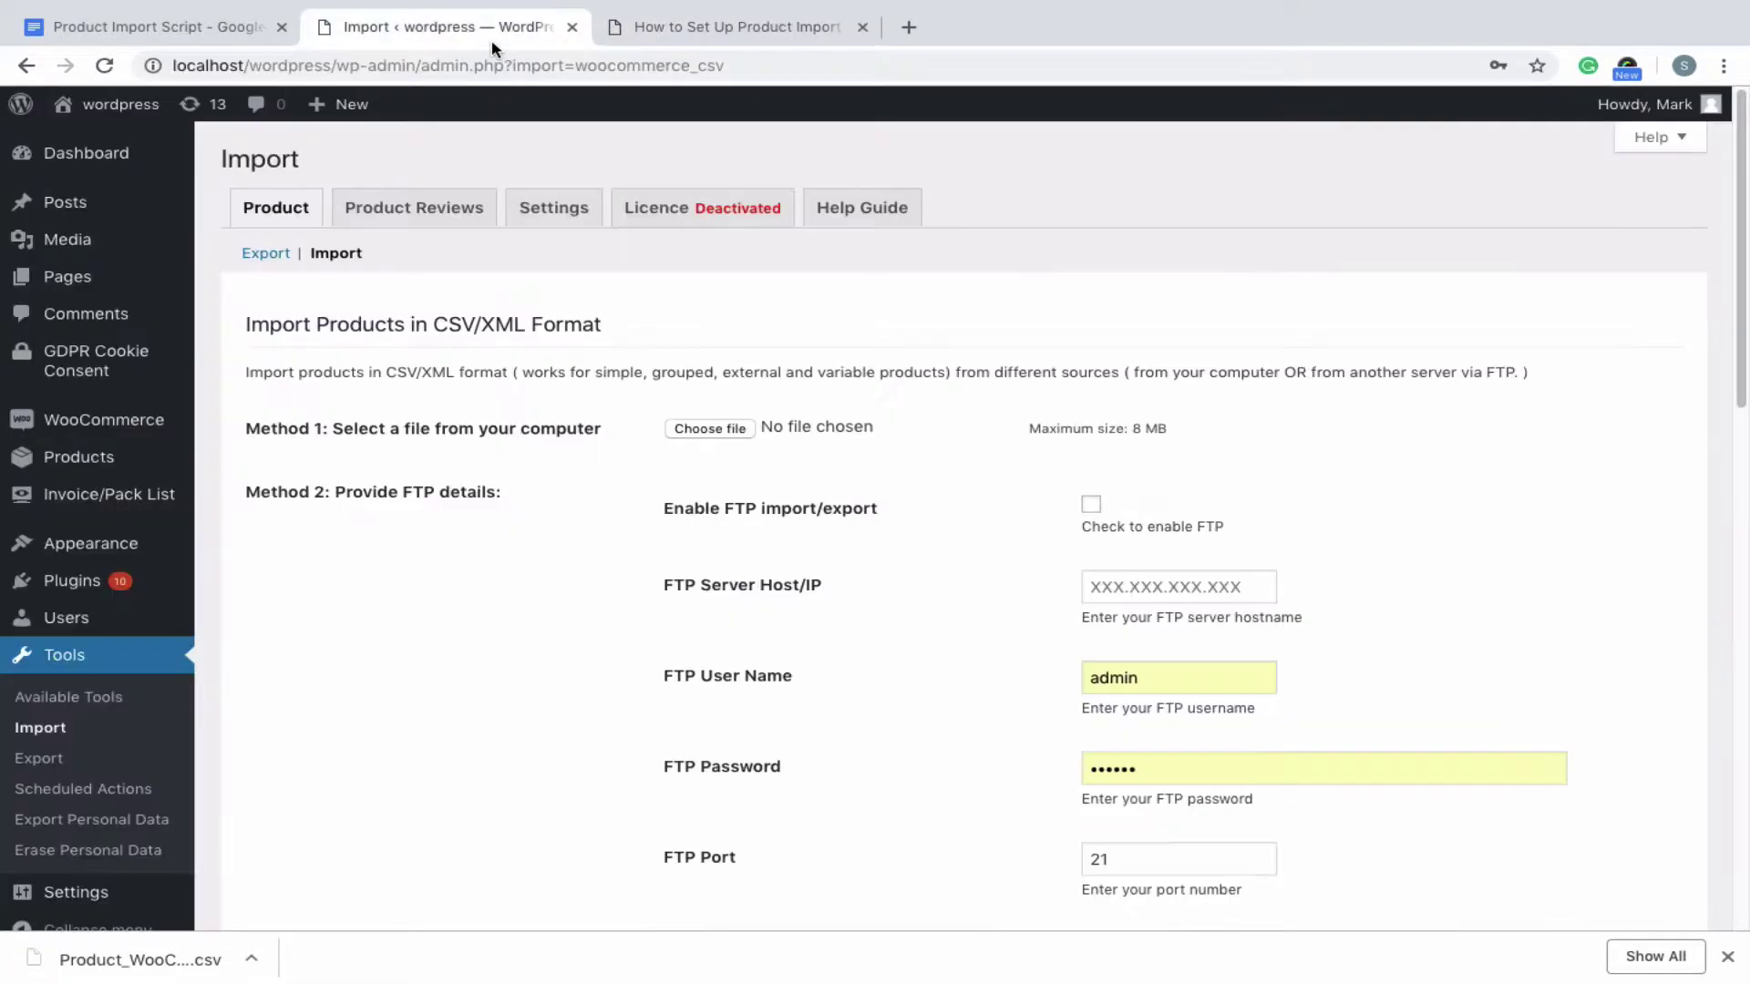
Attach Product_WooCommerce_Sample_CSV.csv from Downloads as the file to import.
{"action": "left_click", "coordinate": [710, 431]}
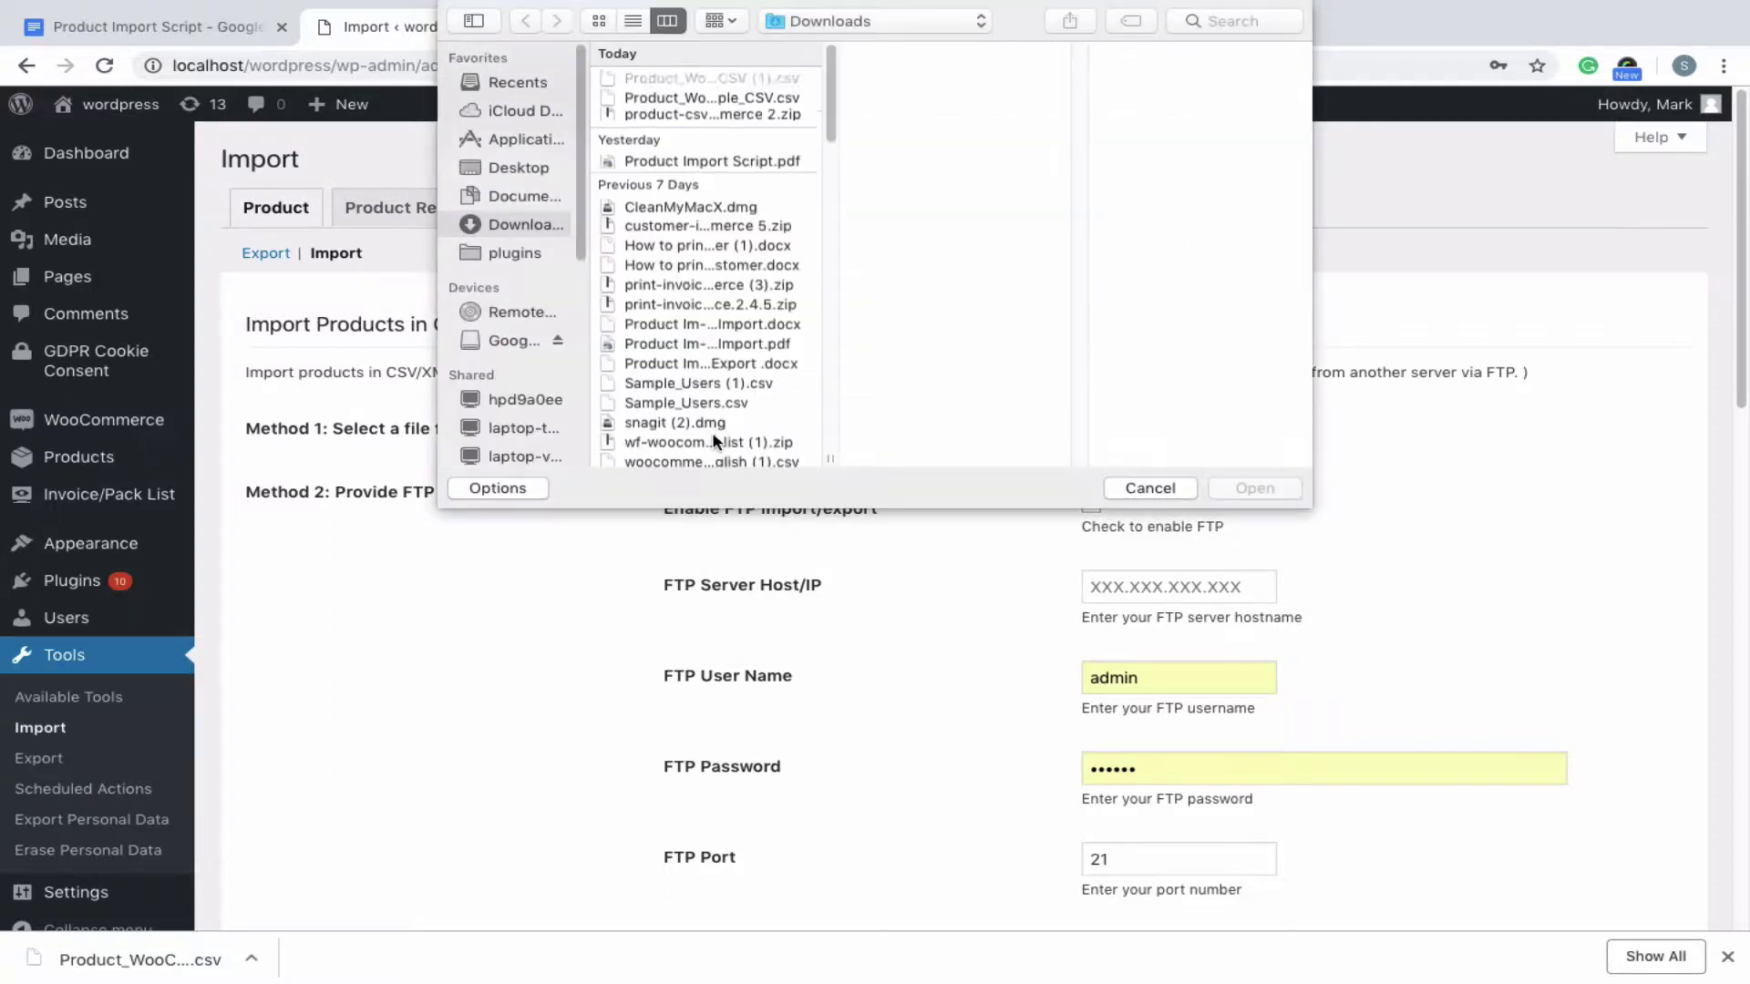
{"action": "left_click", "coordinate": [753, 80]}
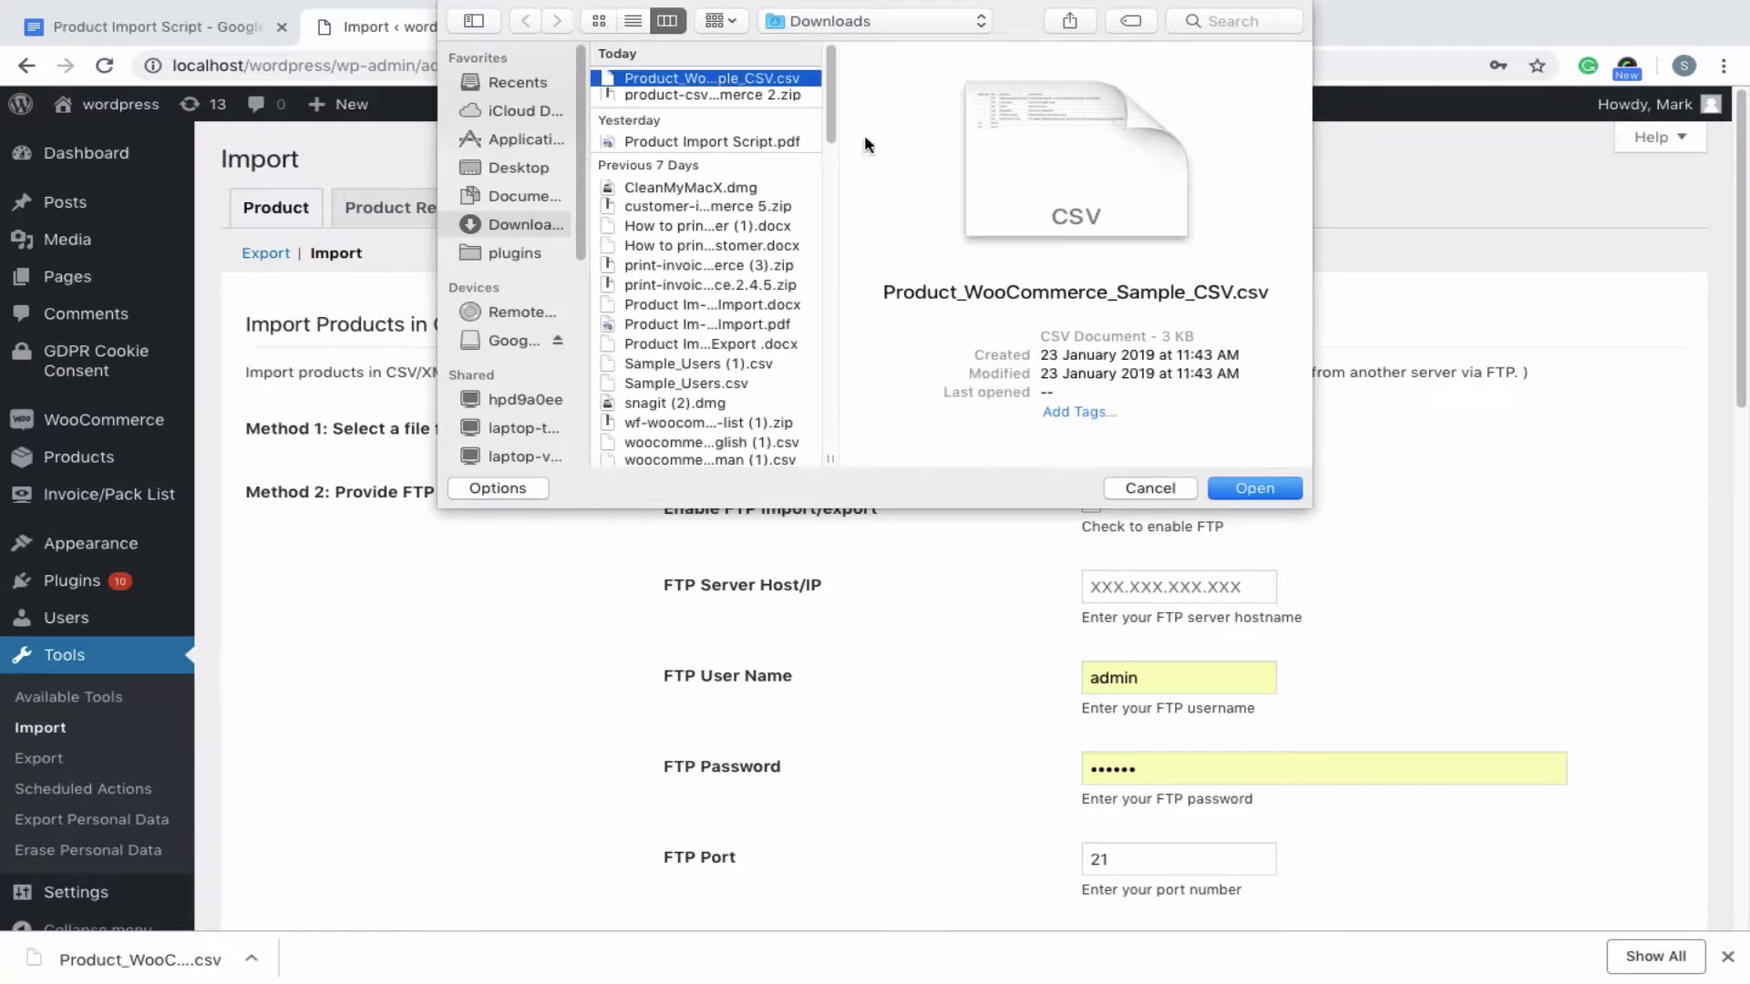
{"action": "left_click", "coordinate": [1266, 493]}
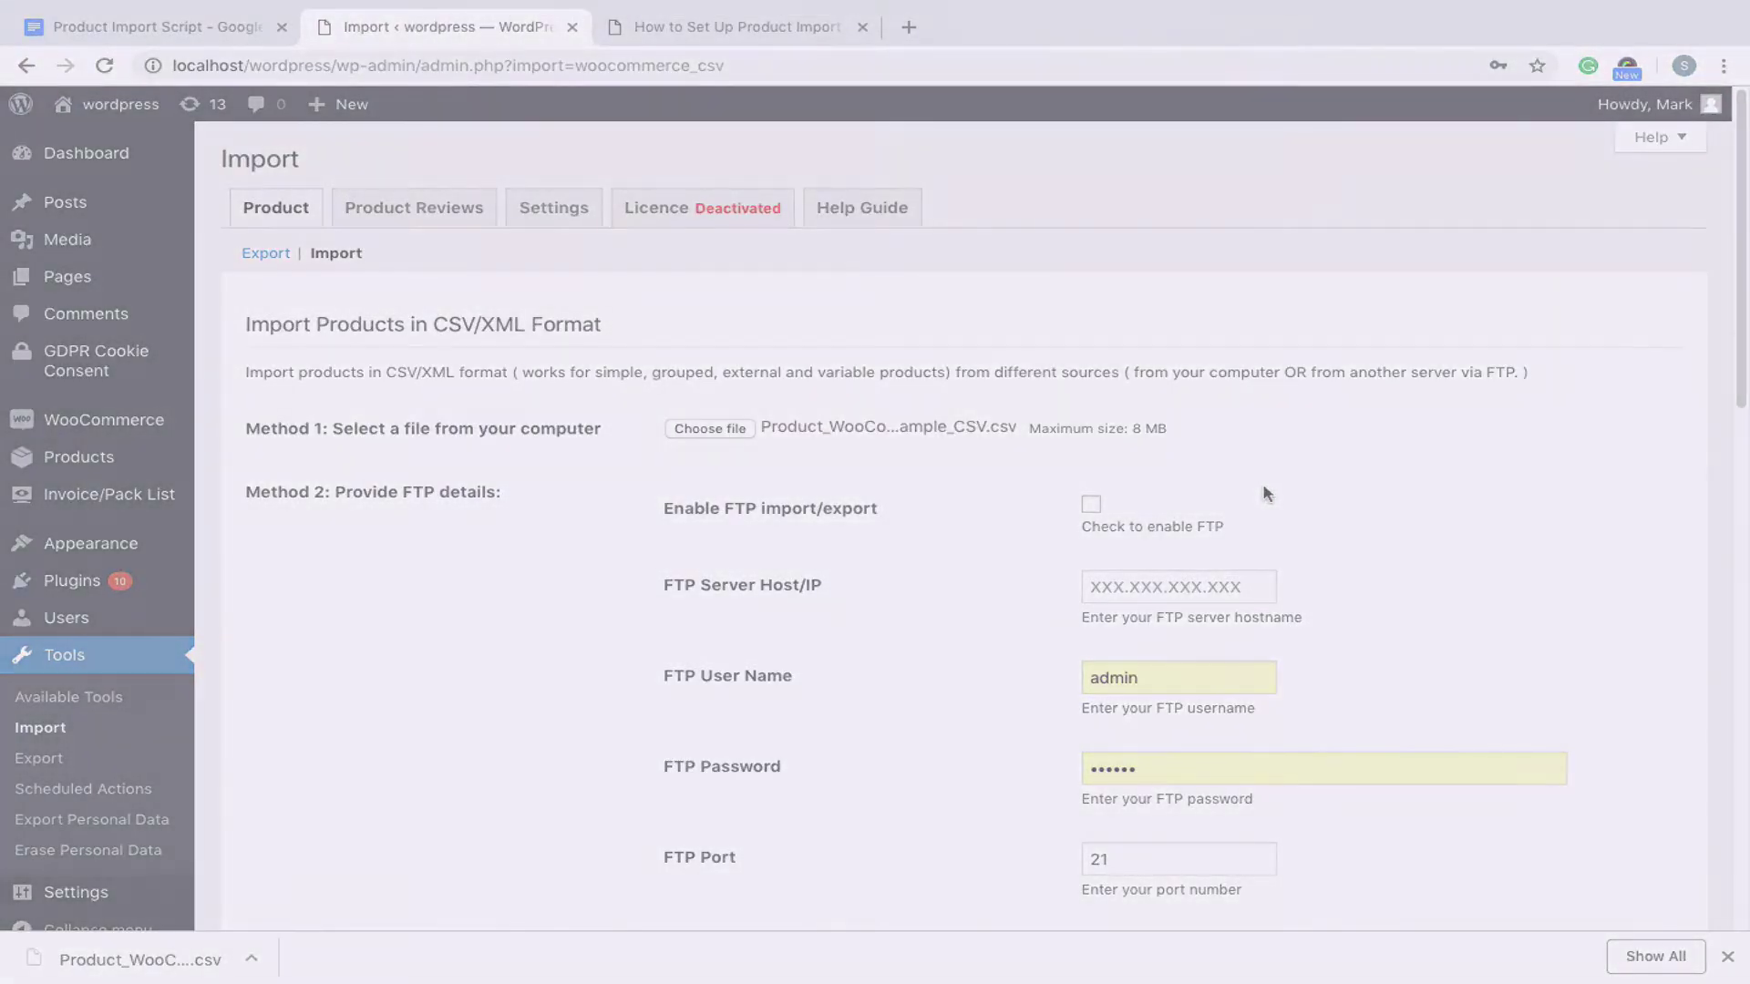
{"action": "scroll", "coordinate": [385, 283], "scroll_direction": "down", "scroll_amount": 1}
{"action": "scroll", "coordinate": [385, 283], "scroll_direction": "down", "scroll_amount": 3}
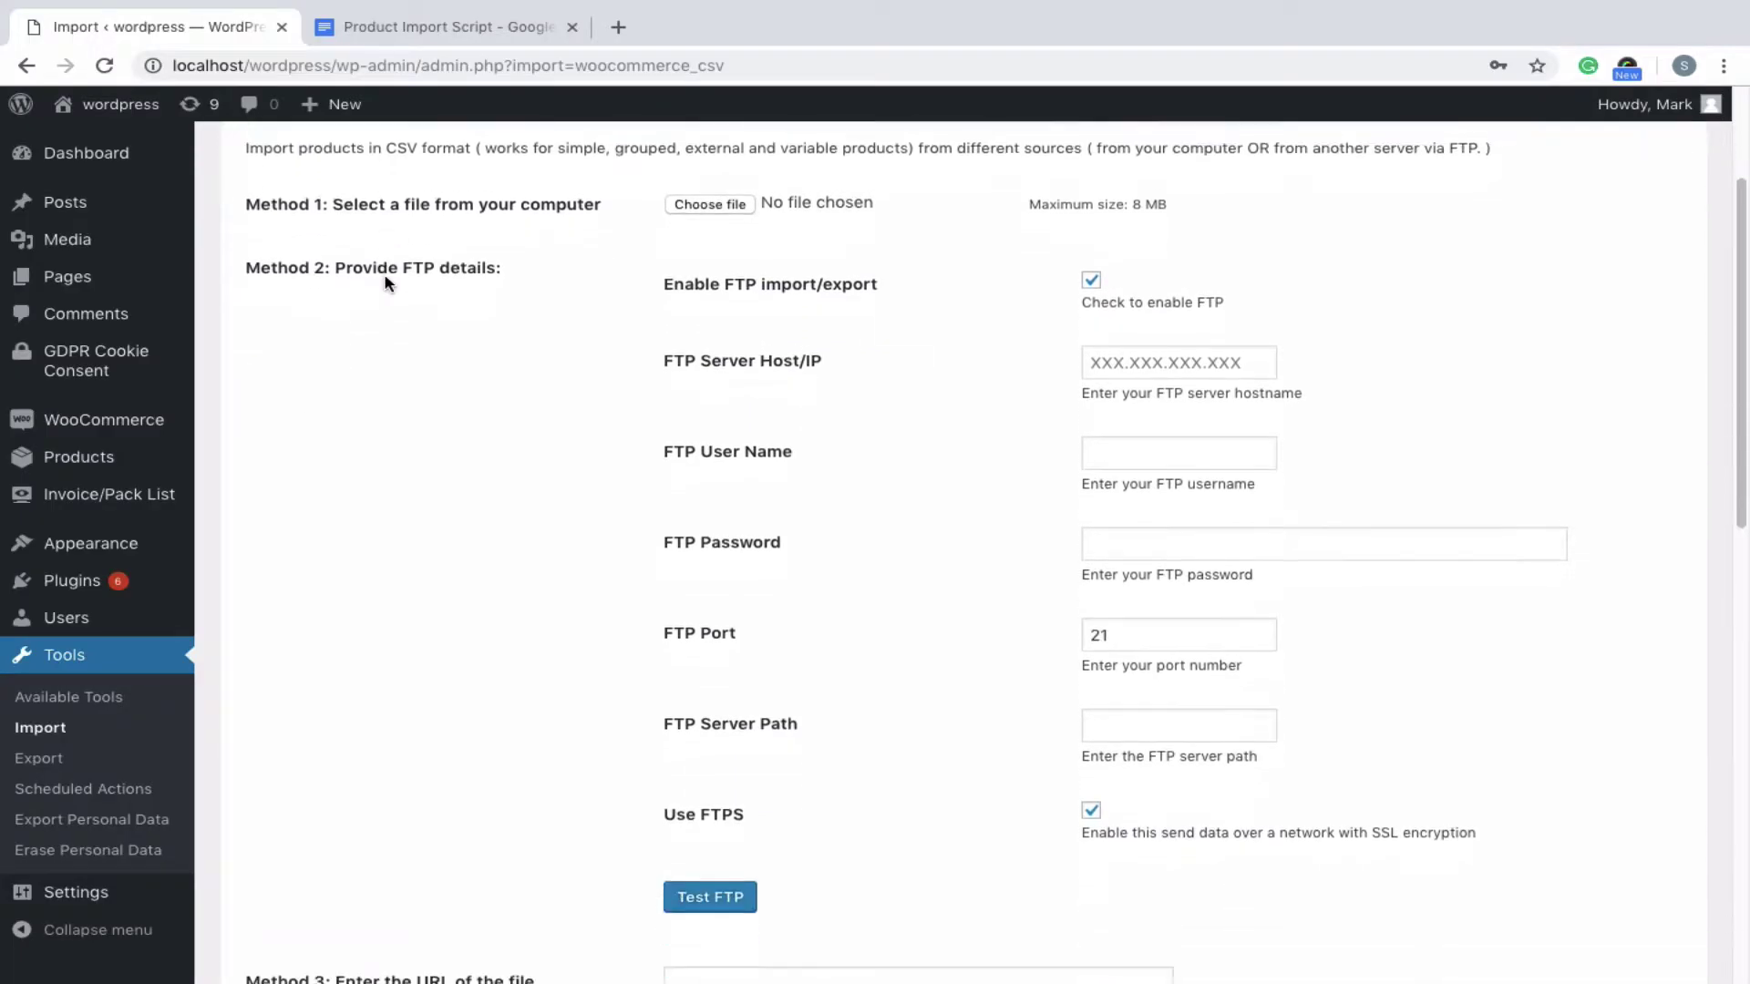
{"action": "scroll", "coordinate": [385, 283], "scroll_direction": "up", "scroll_amount": 1}
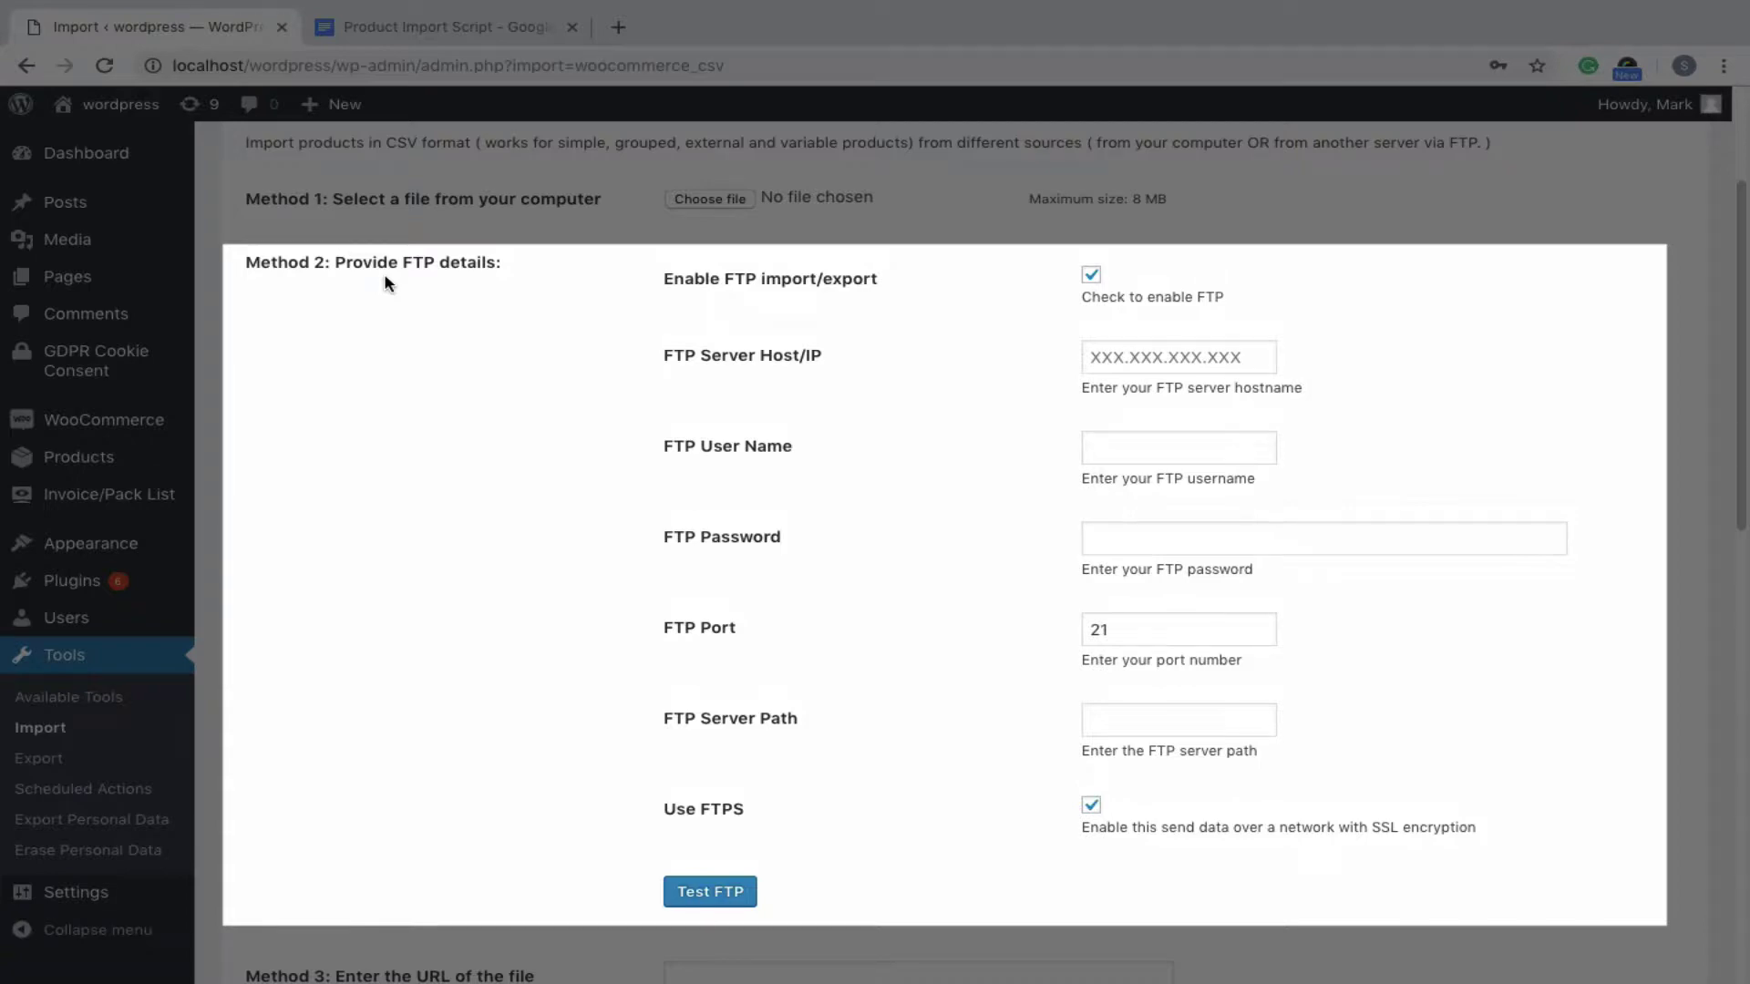
{"action": "scroll", "coordinate": [384, 284], "scroll_direction": "down", "scroll_amount": 3}
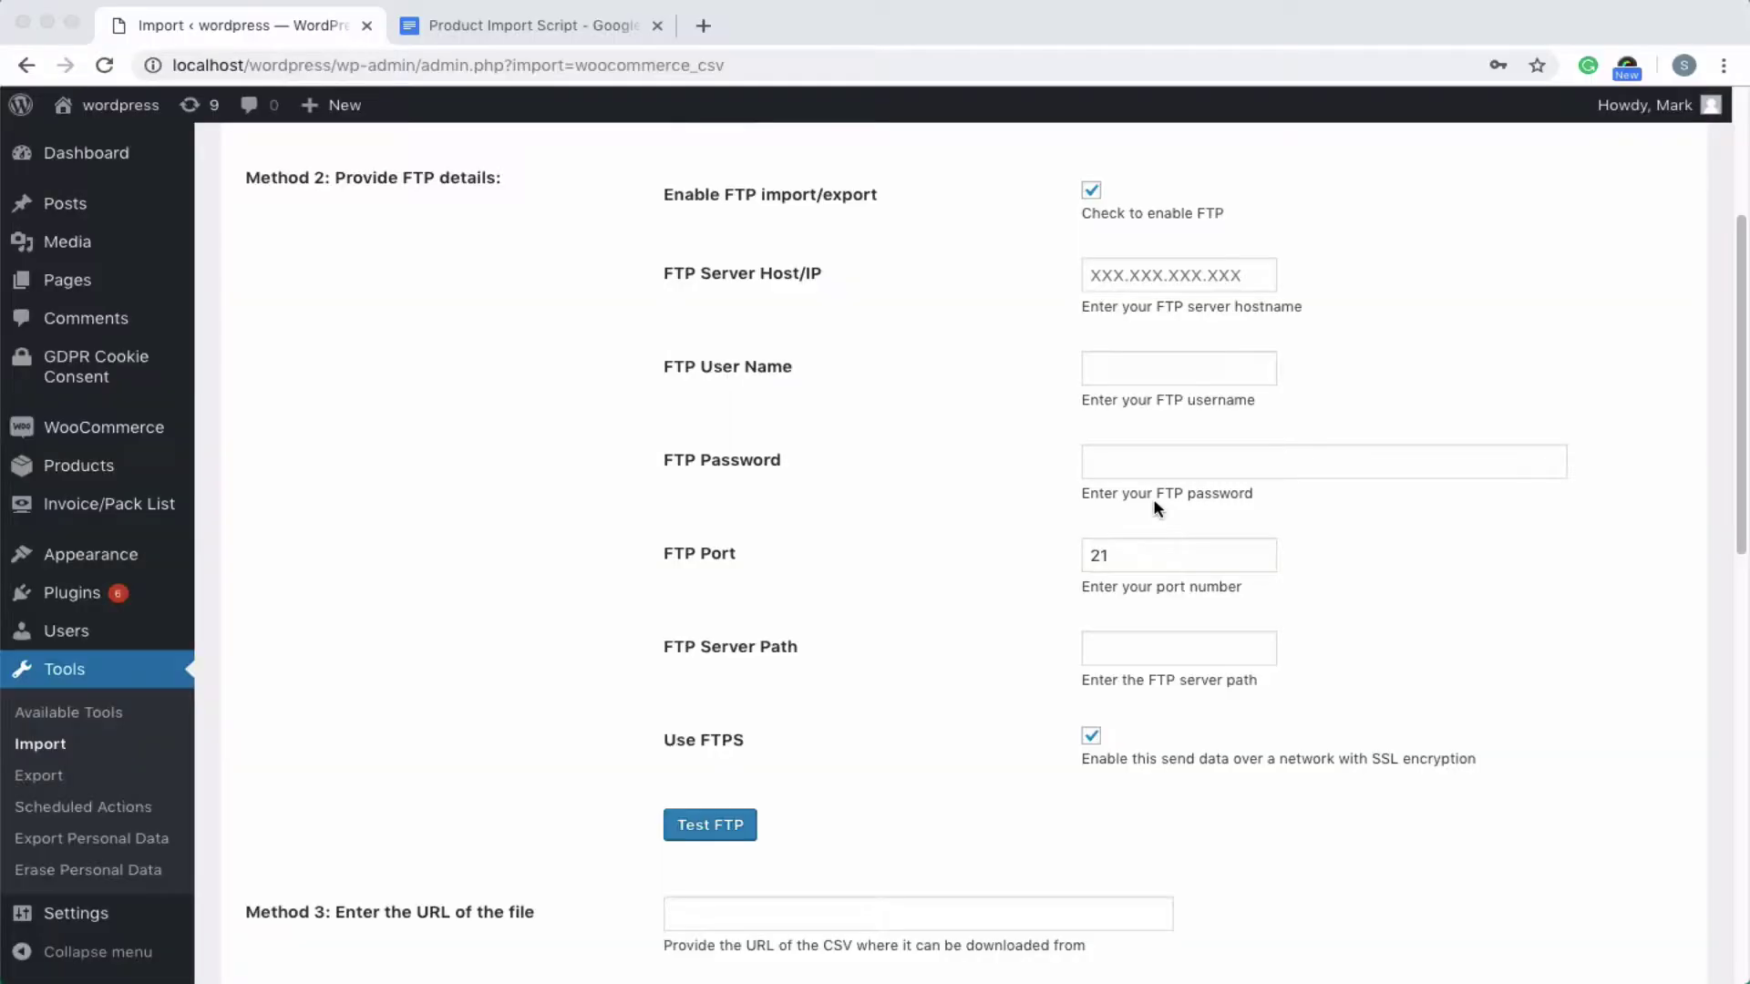
{"action": "left_click", "coordinate": [1136, 556]}
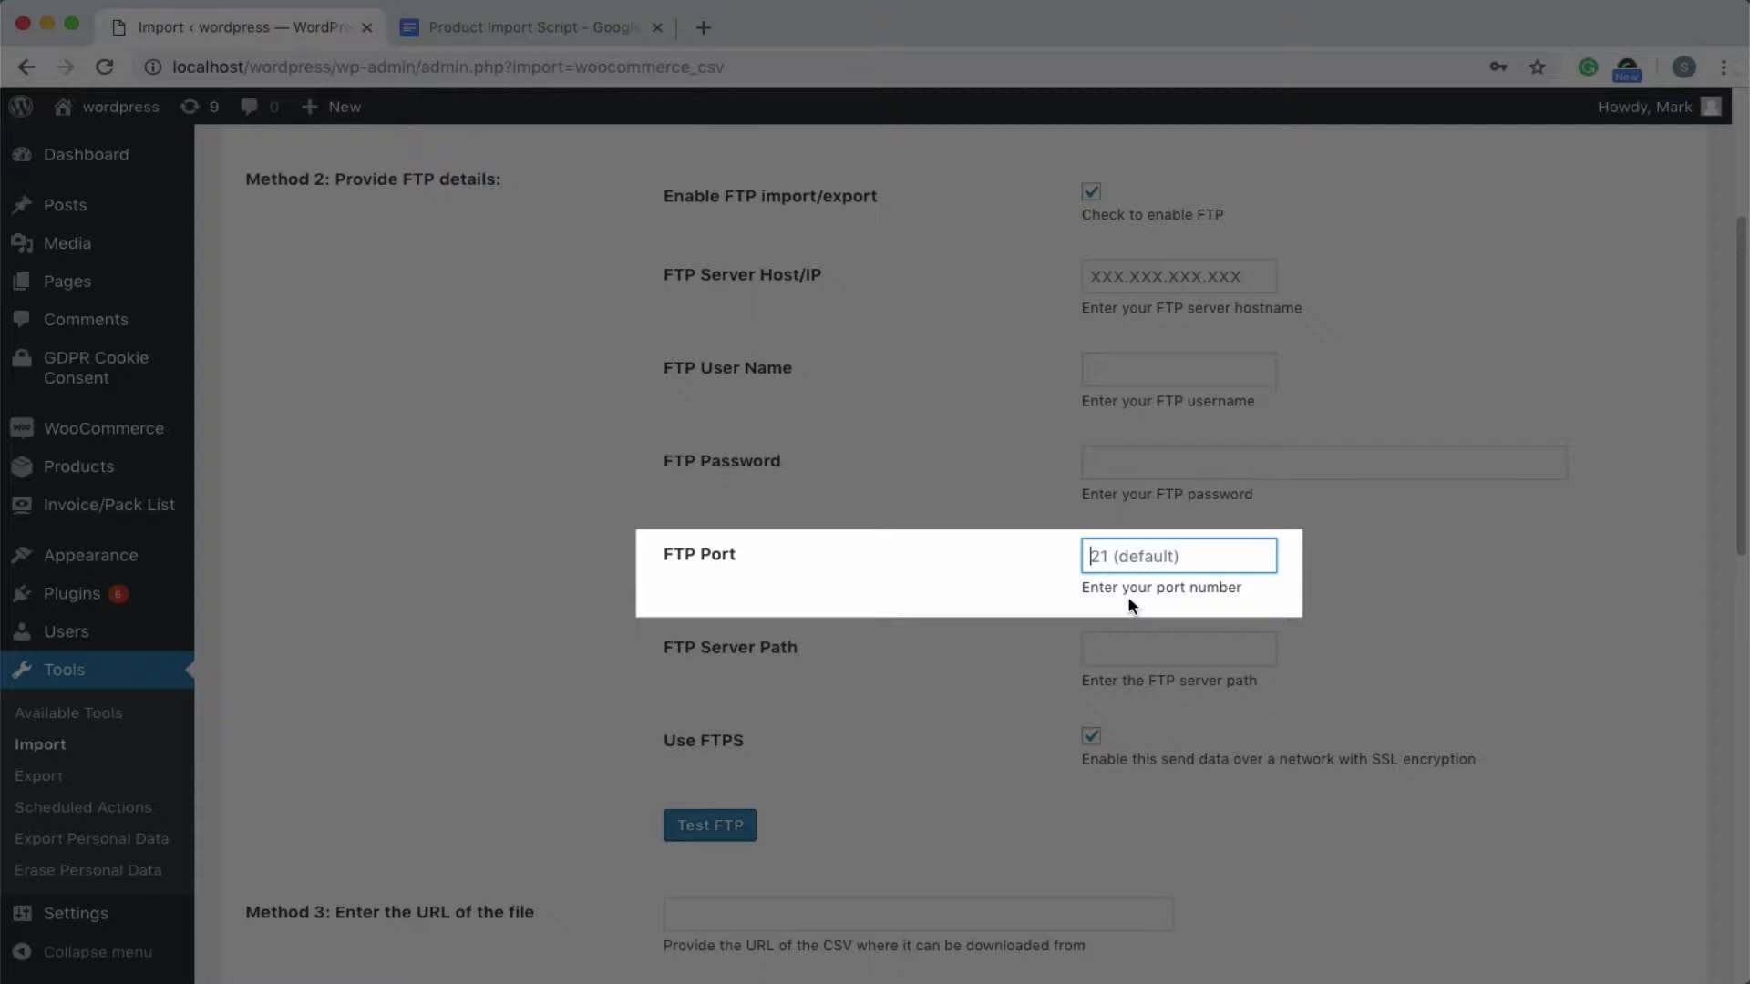
{"action": "left_click", "coordinate": [1139, 652]}
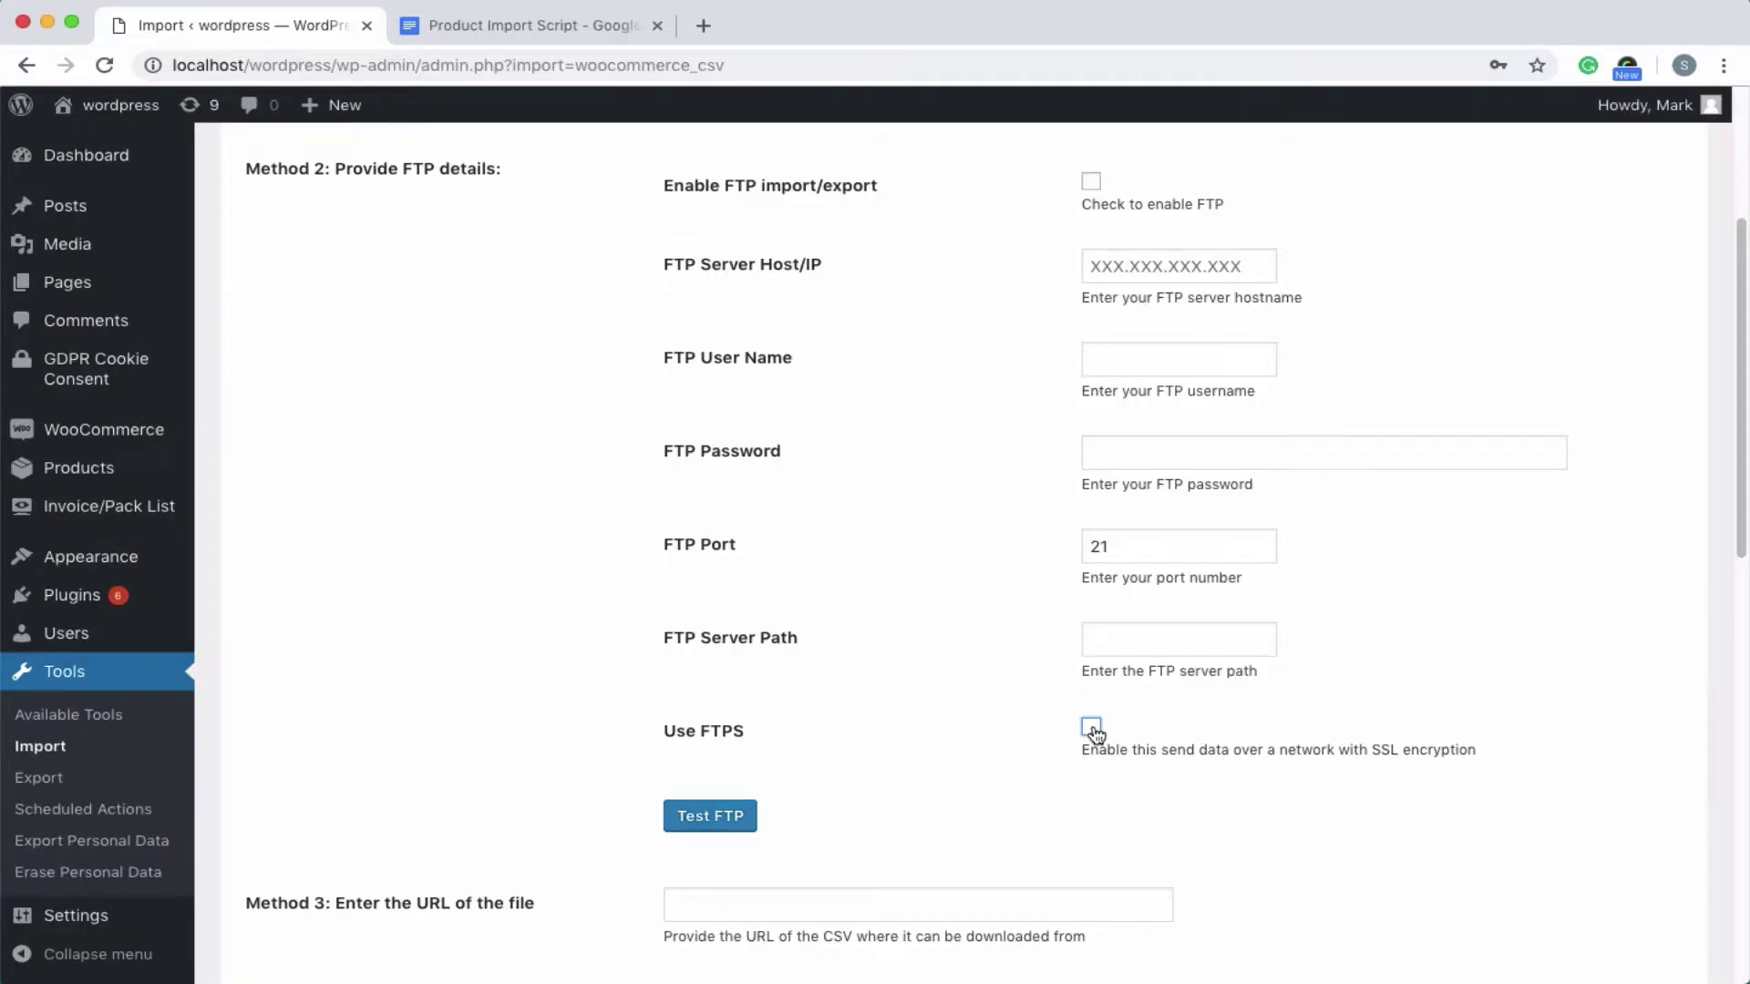
{"action": "left_click", "coordinate": [1091, 728]}
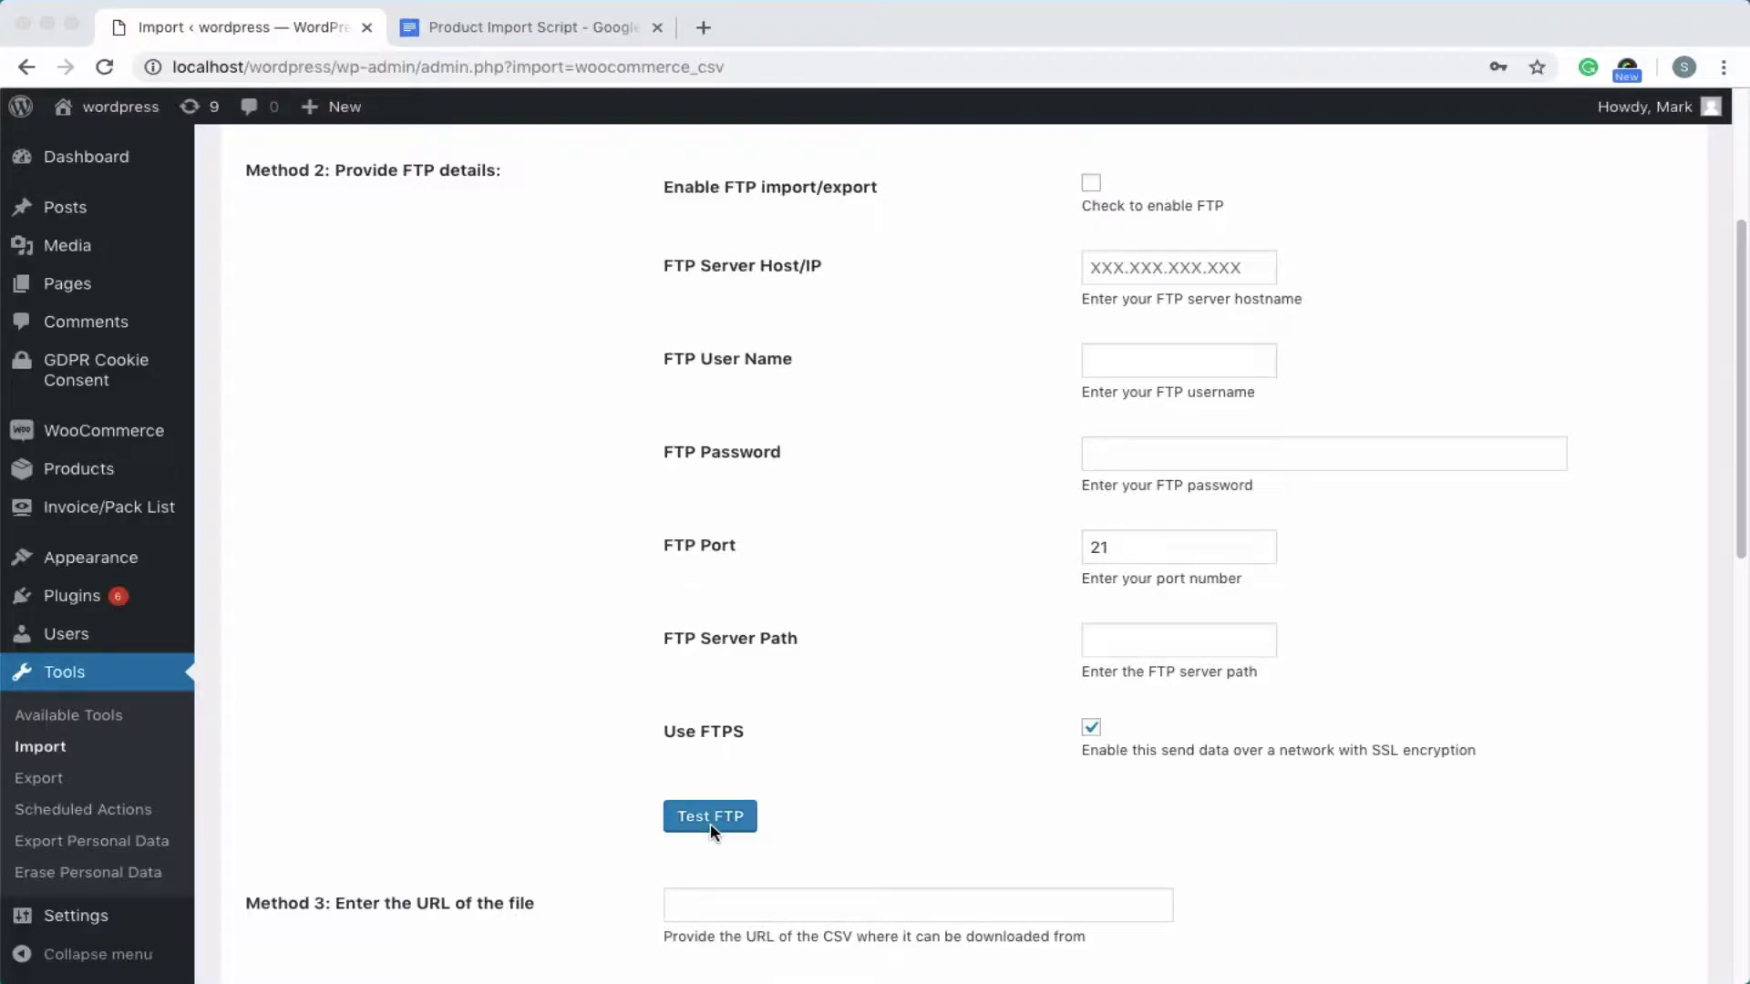
{"action": "left_click", "coordinate": [711, 820]}
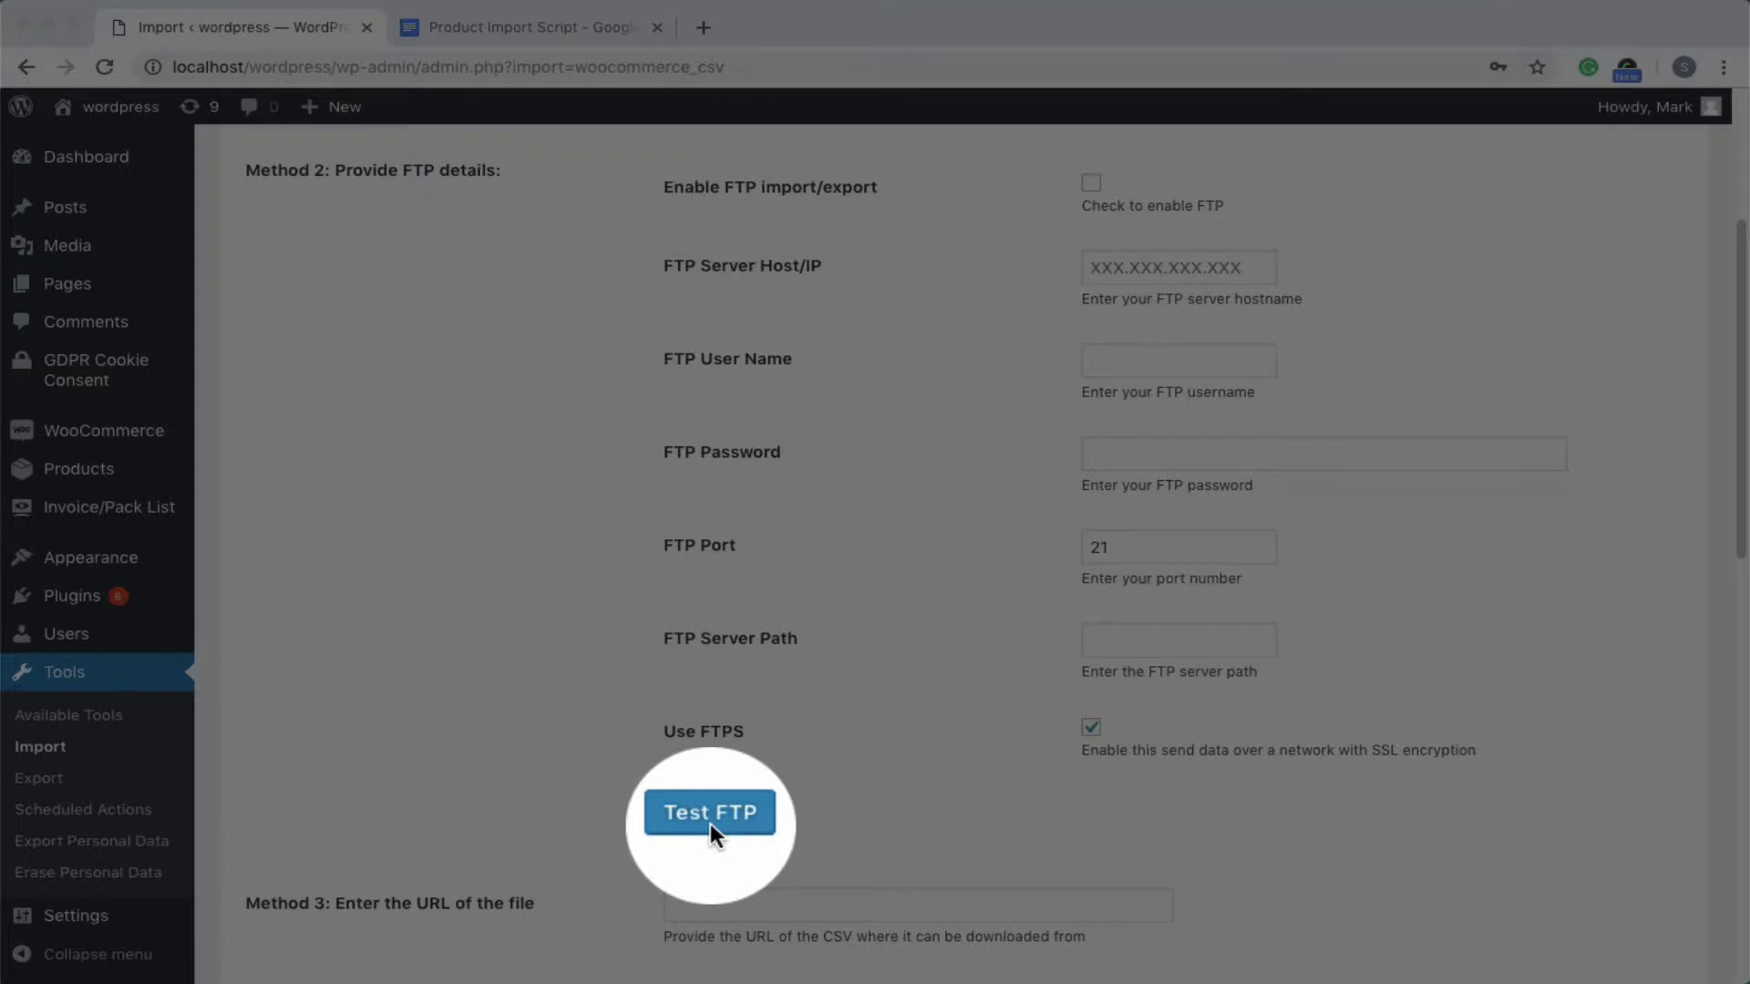
{"action": "scroll", "coordinate": [954, 439], "scroll_direction": "down", "scroll_amount": 3}
{"action": "scroll", "coordinate": [953, 440], "scroll_direction": "down", "scroll_amount": 2}
{"action": "left_click", "coordinate": [683, 585]}
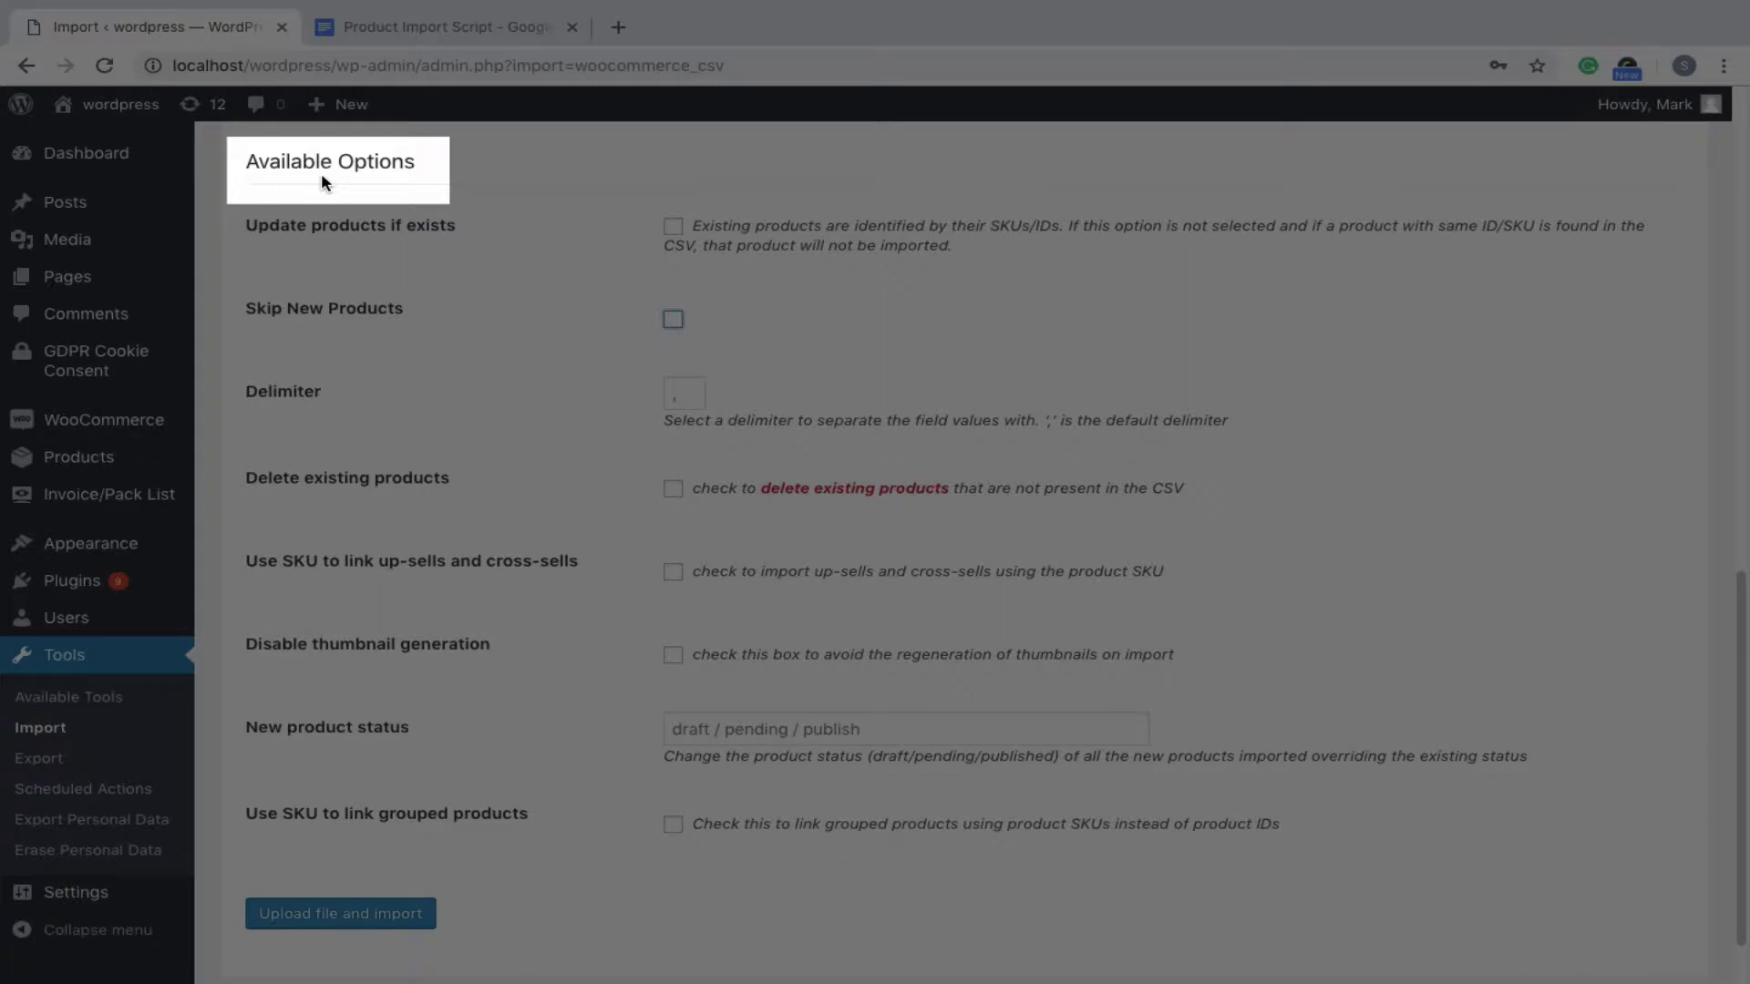
{"action": "scroll", "coordinate": [673, 220], "scroll_direction": "down", "scroll_amount": 1}
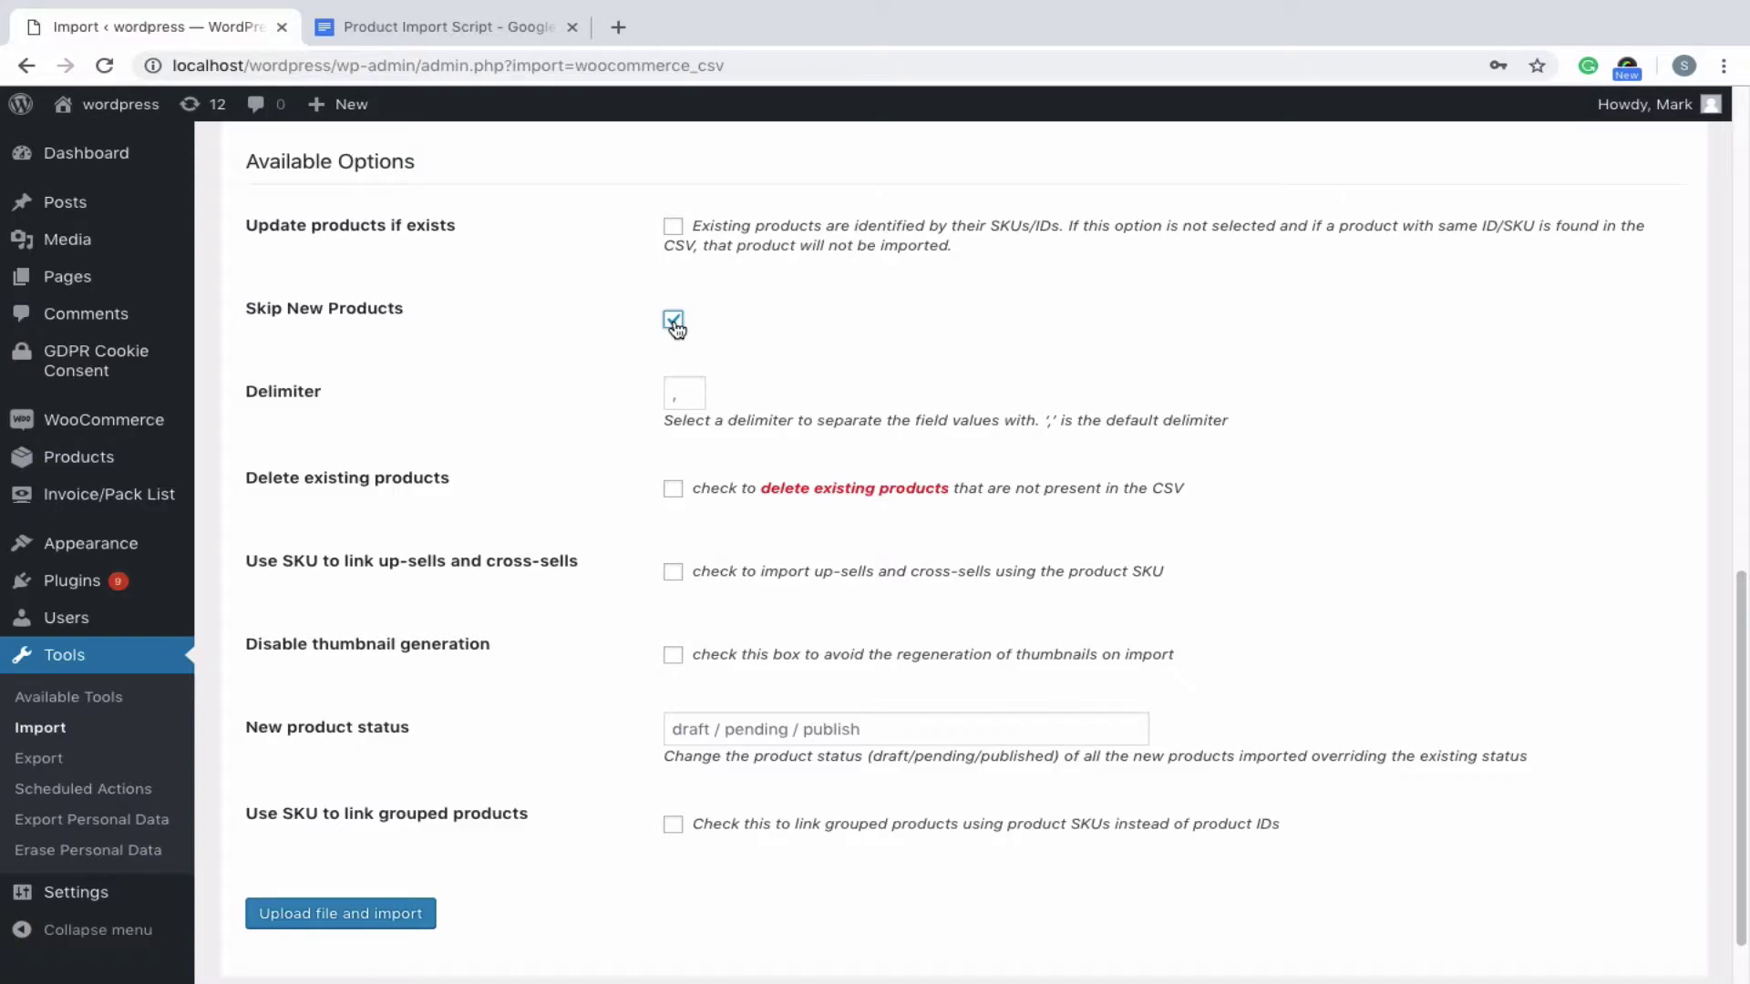
Try each import option: skip new, delete missing, SKU up-sell linking, thumbnails, grouped-product linking.
{"action": "left_click", "coordinate": [673, 320]}
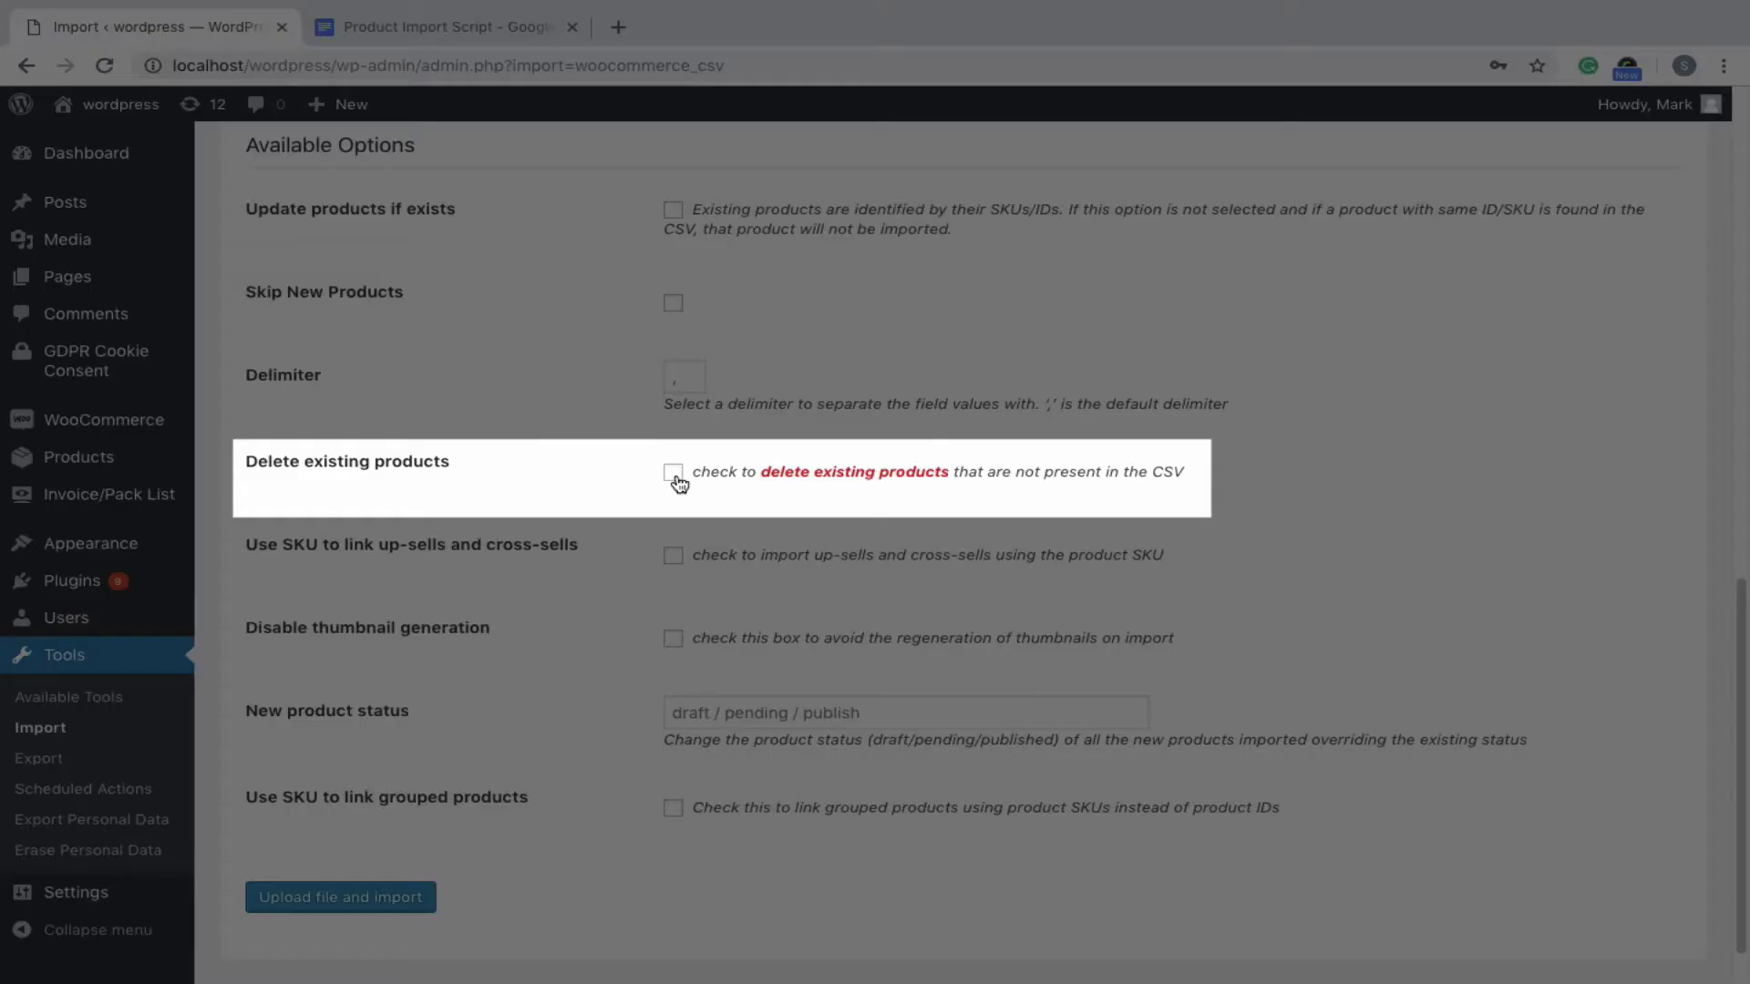
{"action": "left_click", "coordinate": [679, 484]}
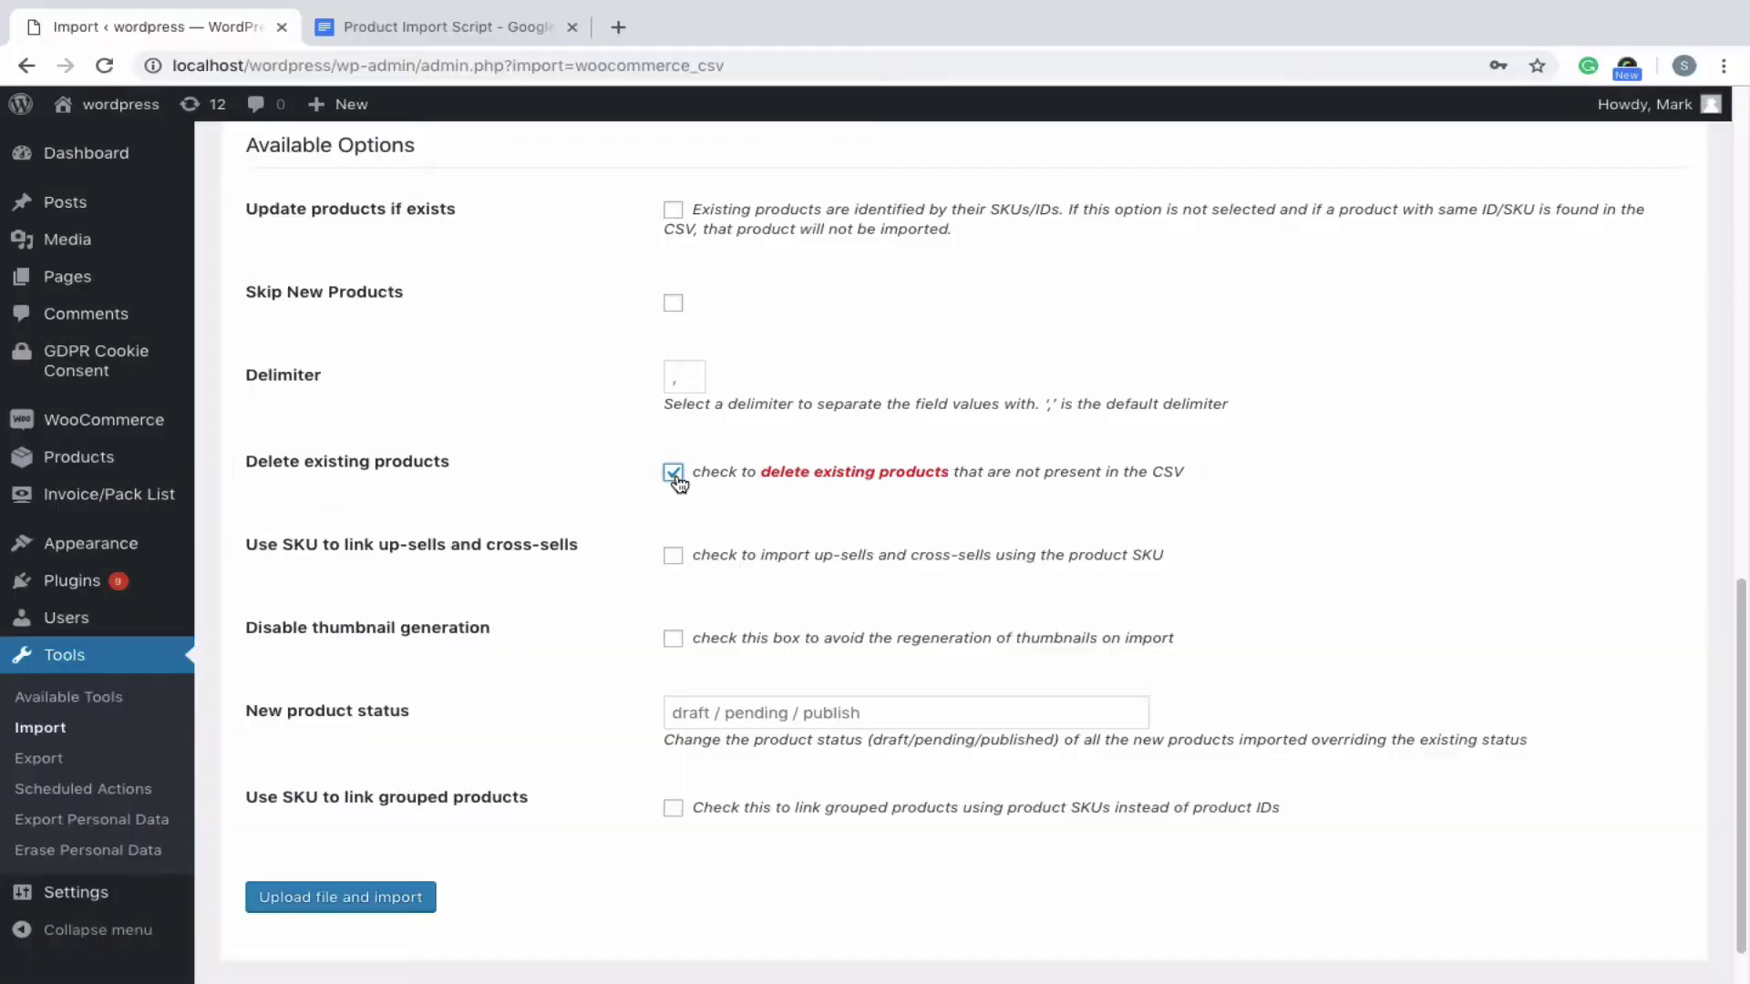
{"action": "left_click", "coordinate": [678, 483]}
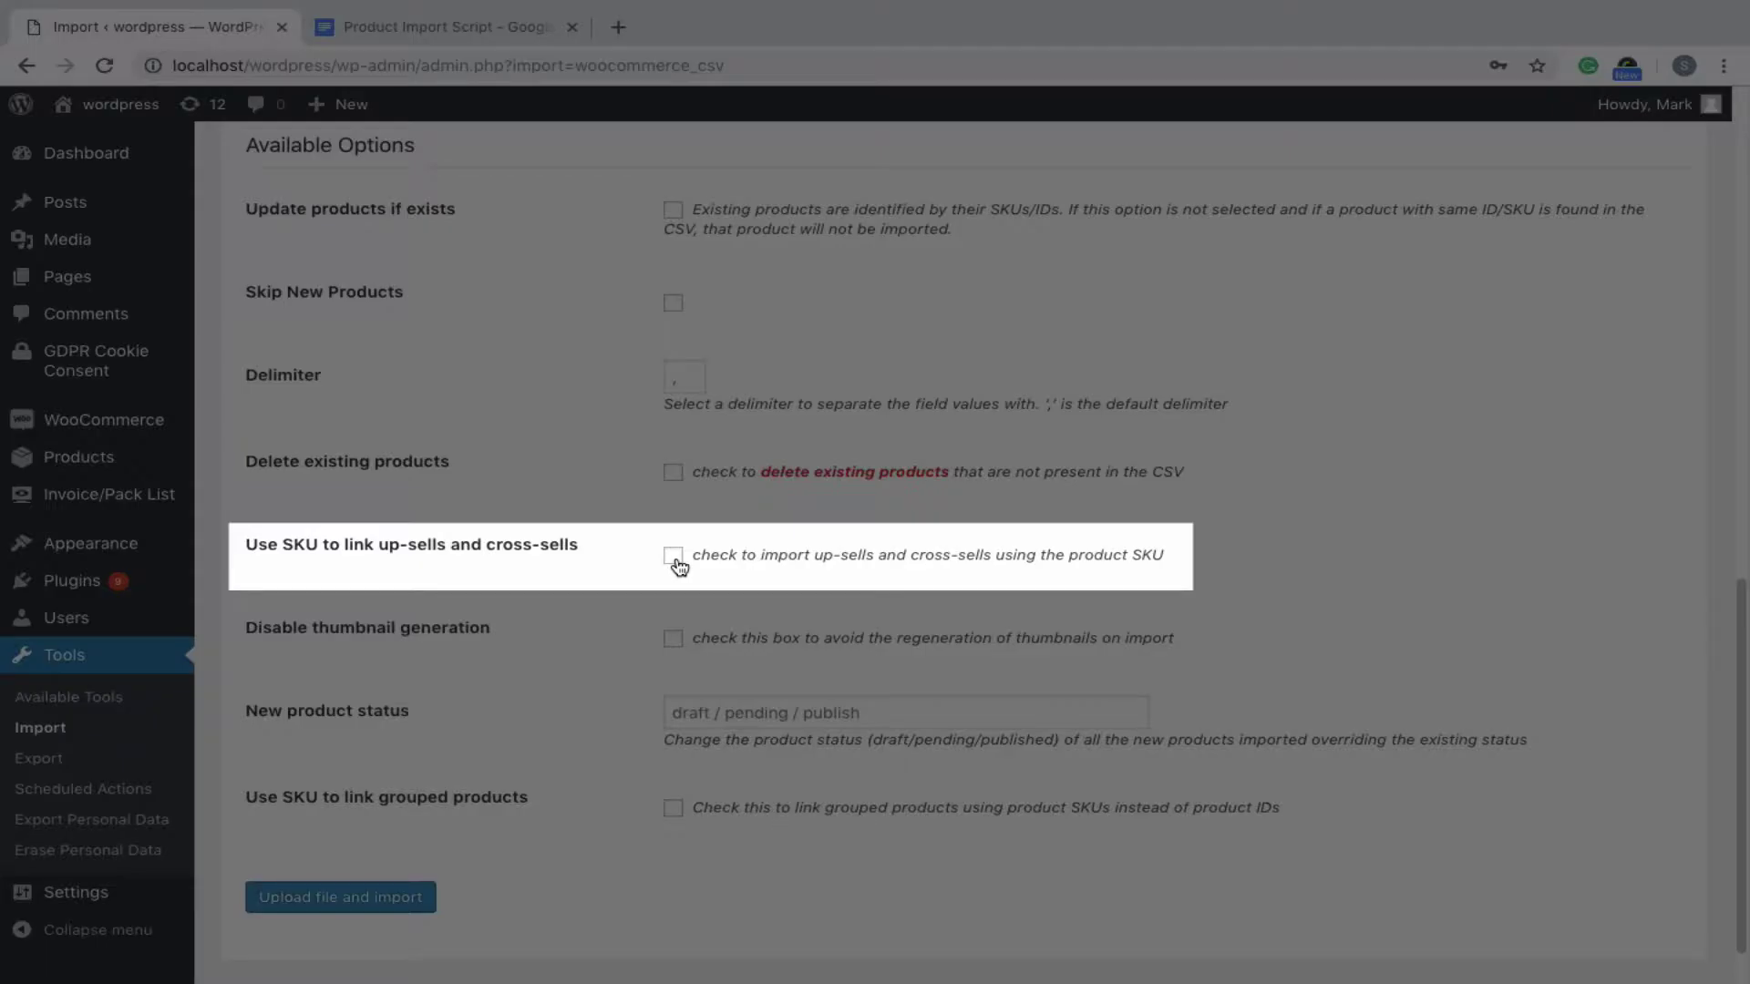
{"action": "left_click", "coordinate": [677, 565]}
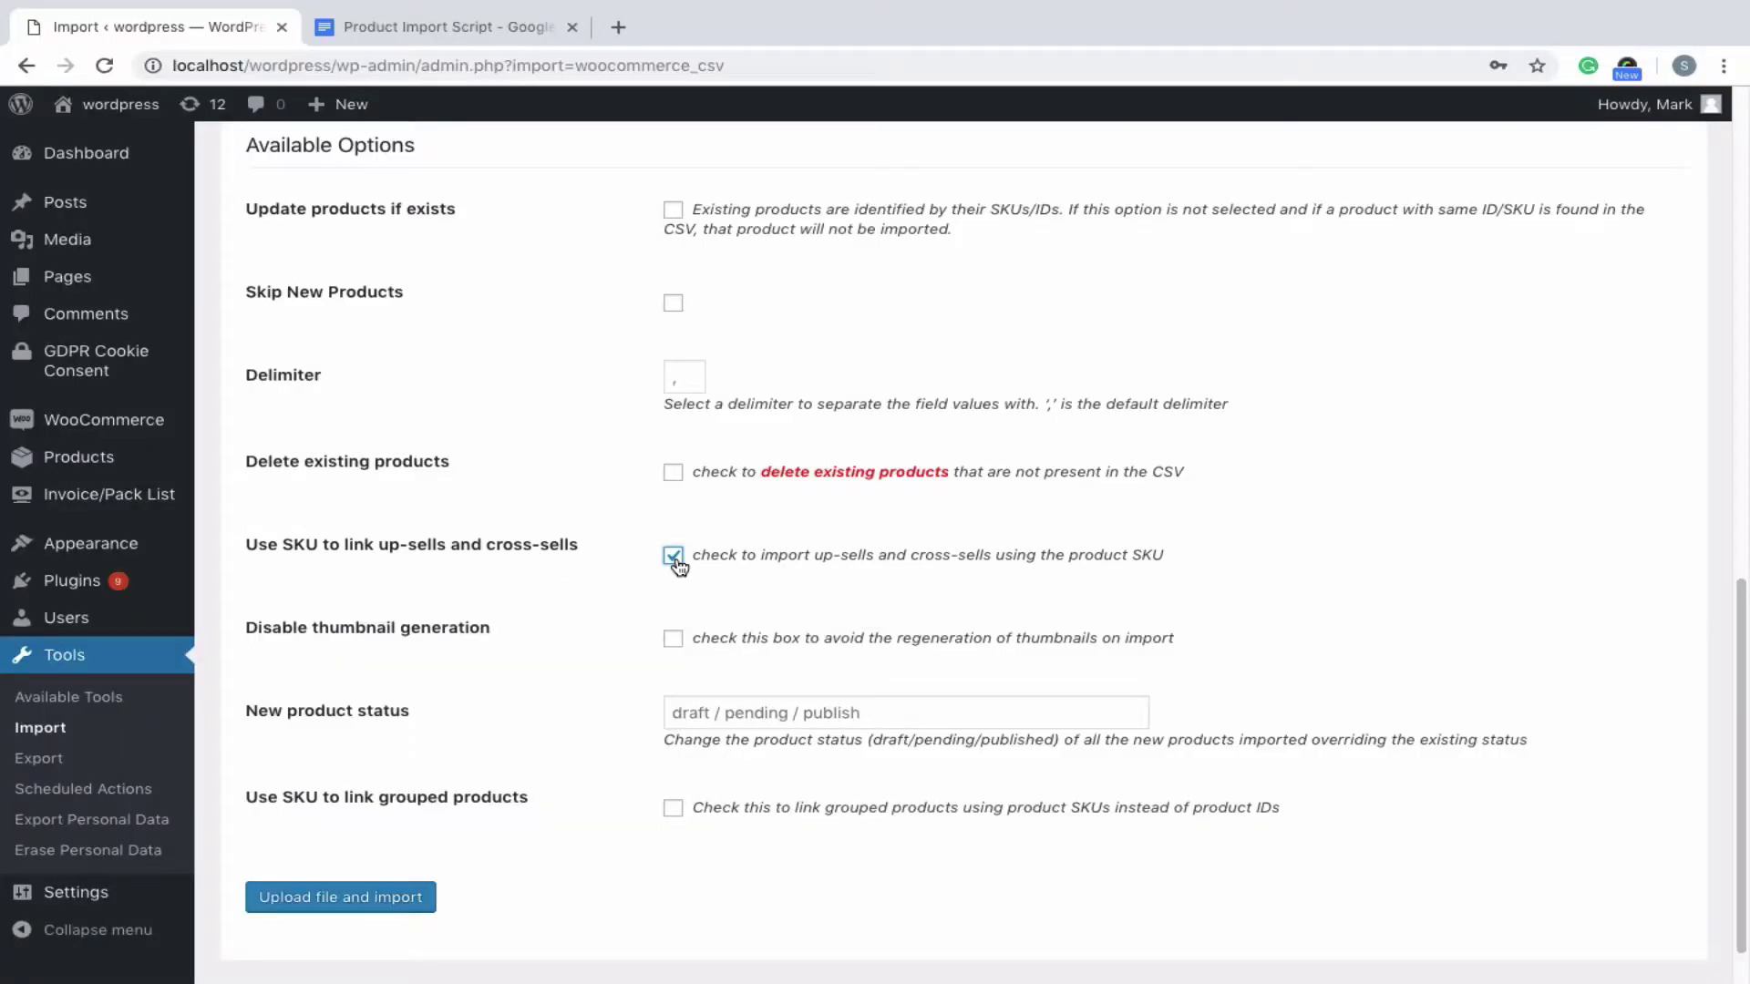
{"action": "left_click", "coordinate": [674, 558]}
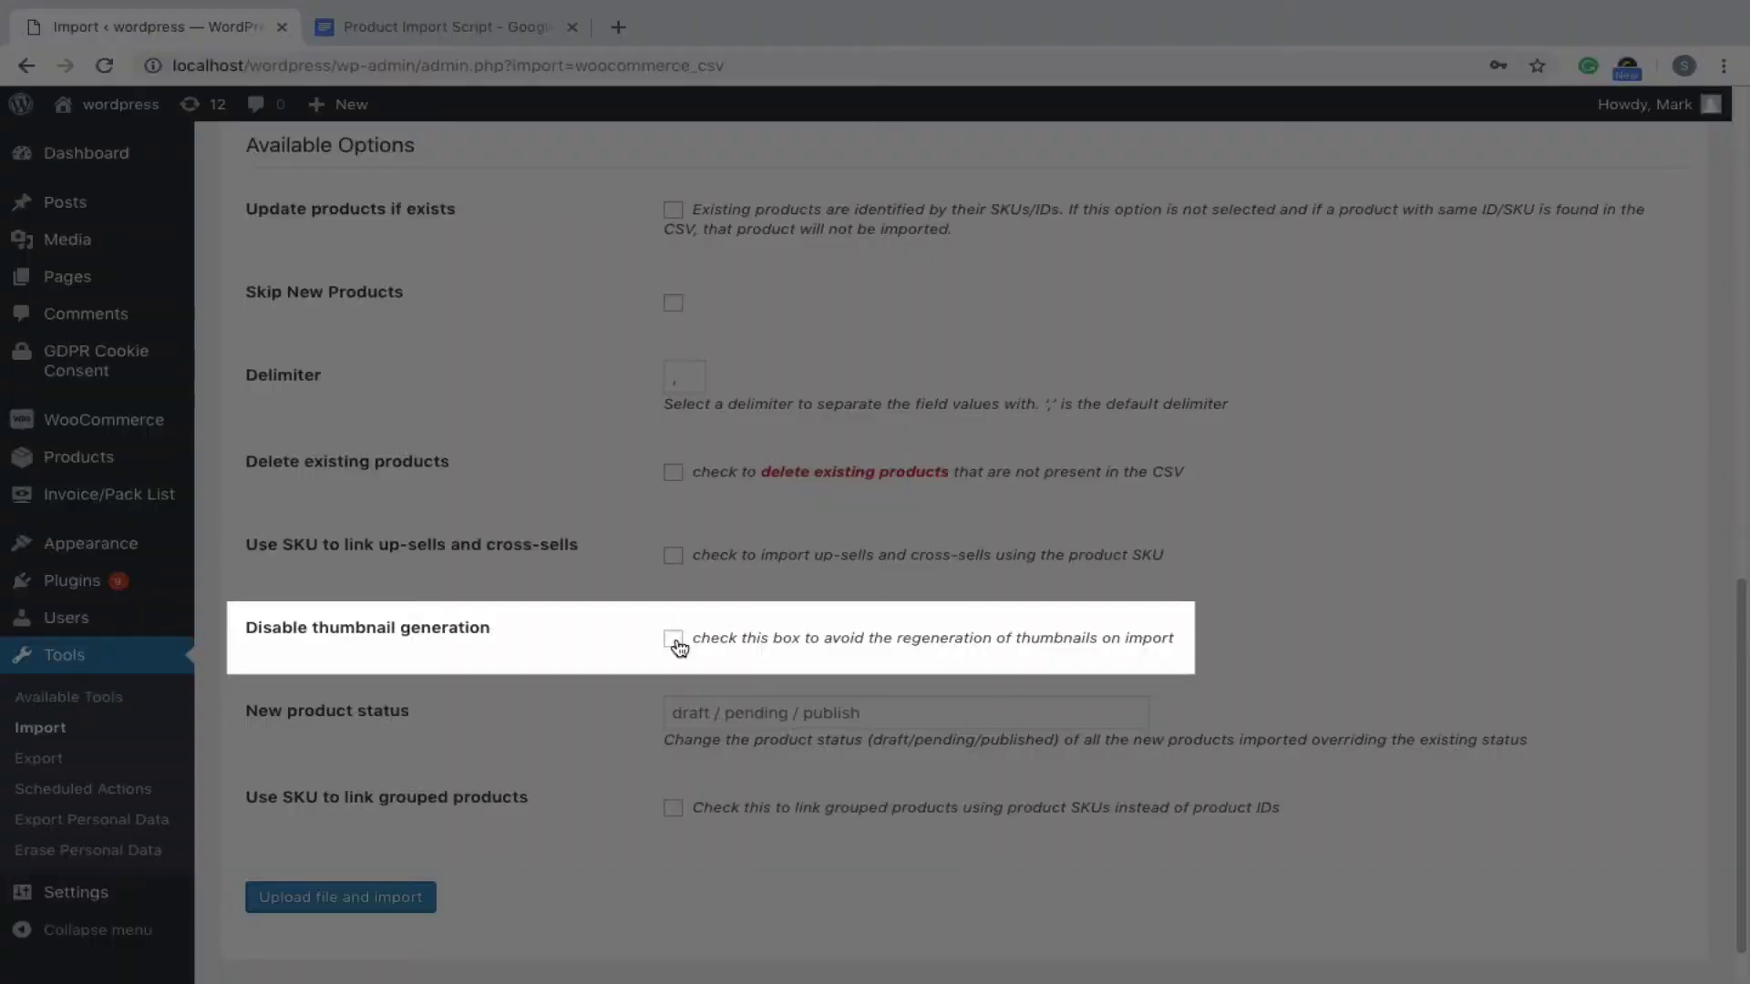
{"action": "left_click", "coordinate": [674, 640]}
{"action": "left_click", "coordinate": [673, 639]}
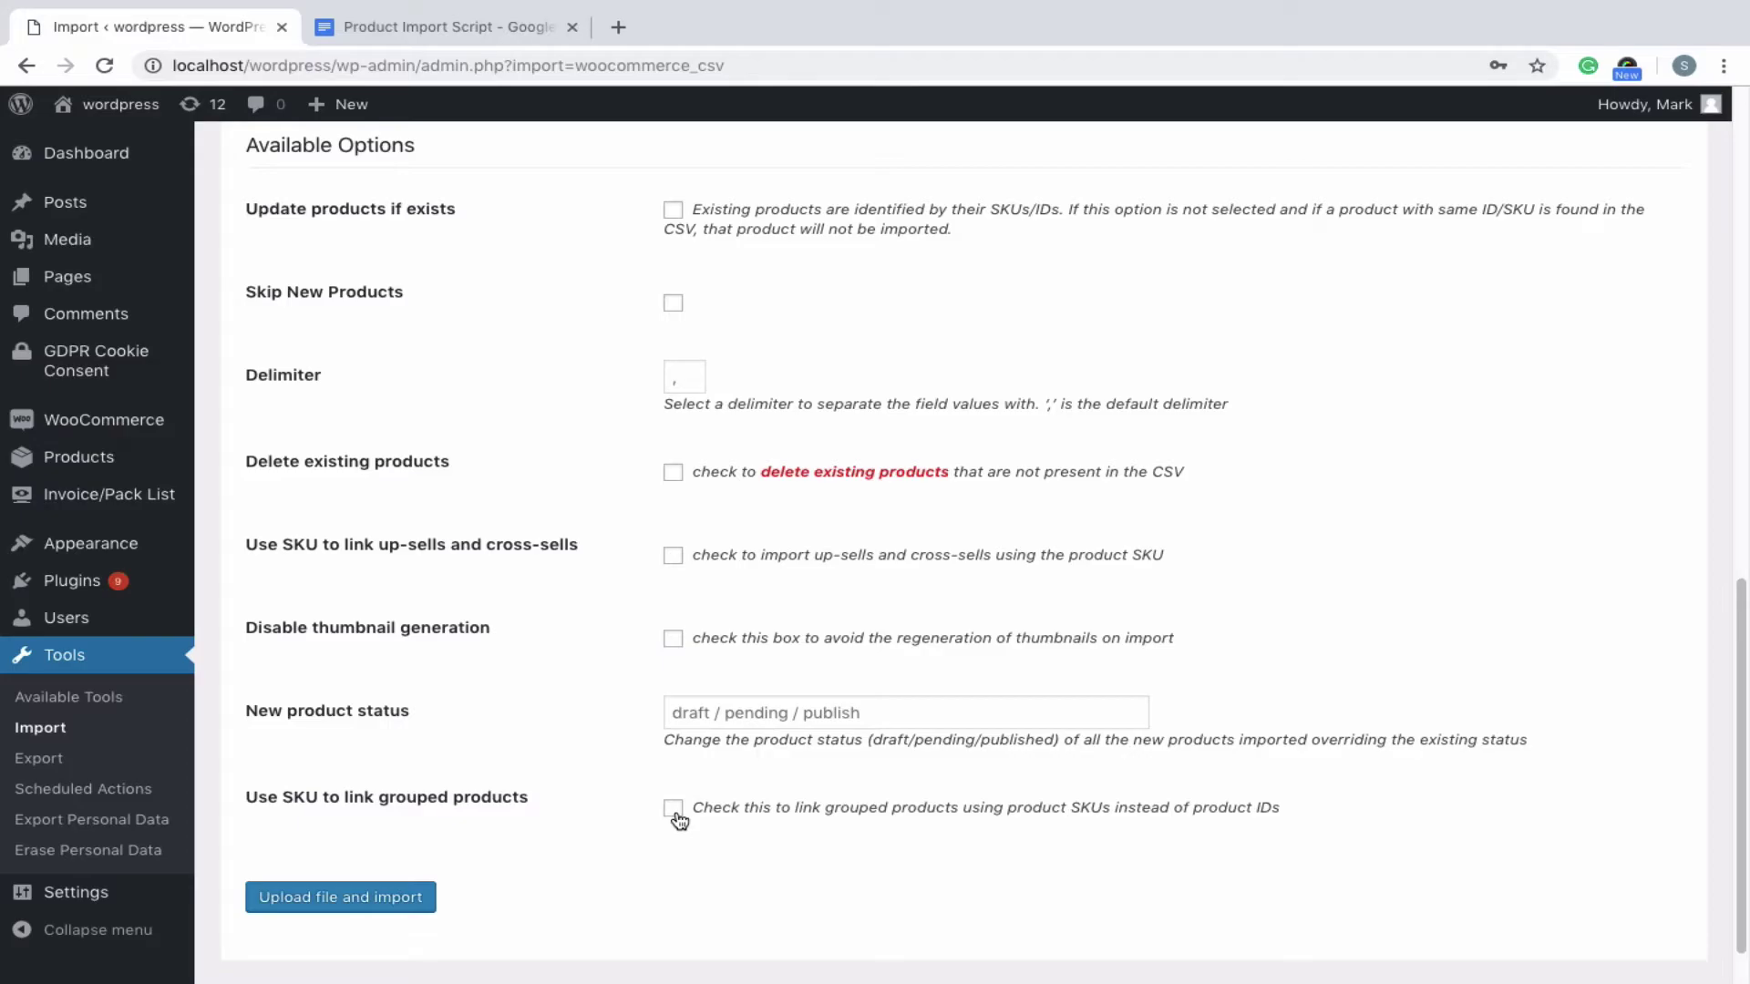
{"action": "left_click", "coordinate": [672, 809]}
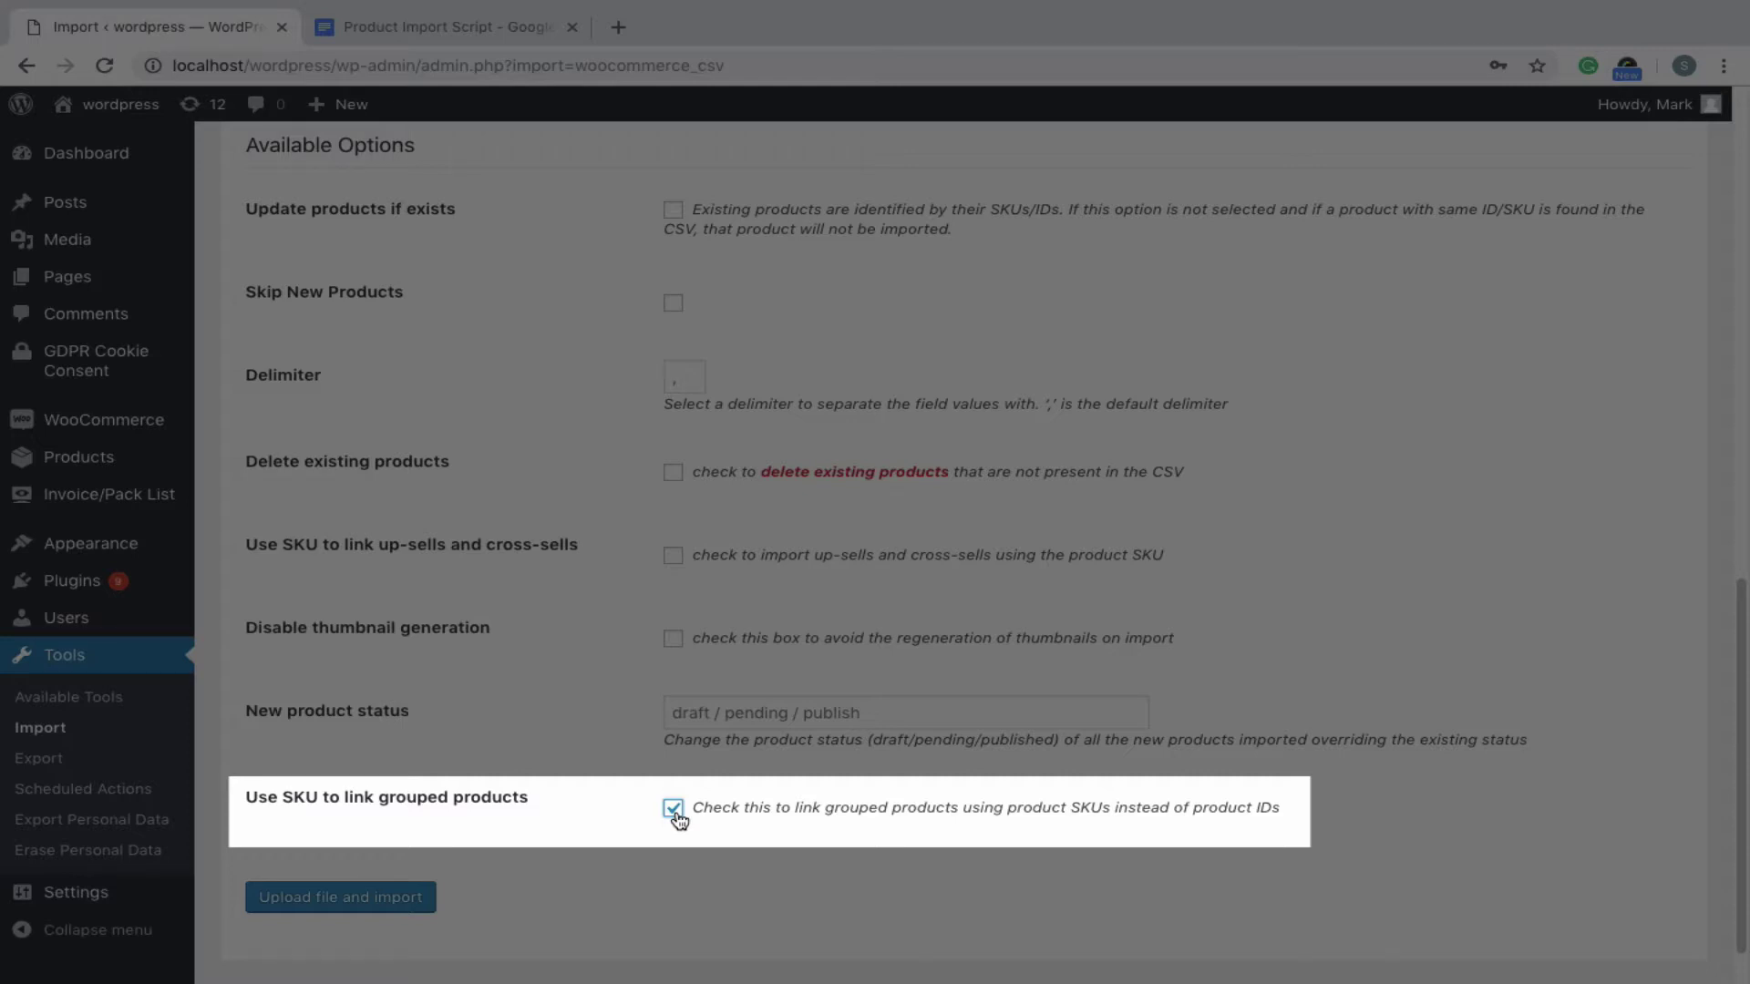
{"action": "scroll", "coordinate": [337, 897], "scroll_direction": "down", "scroll_amount": 1}
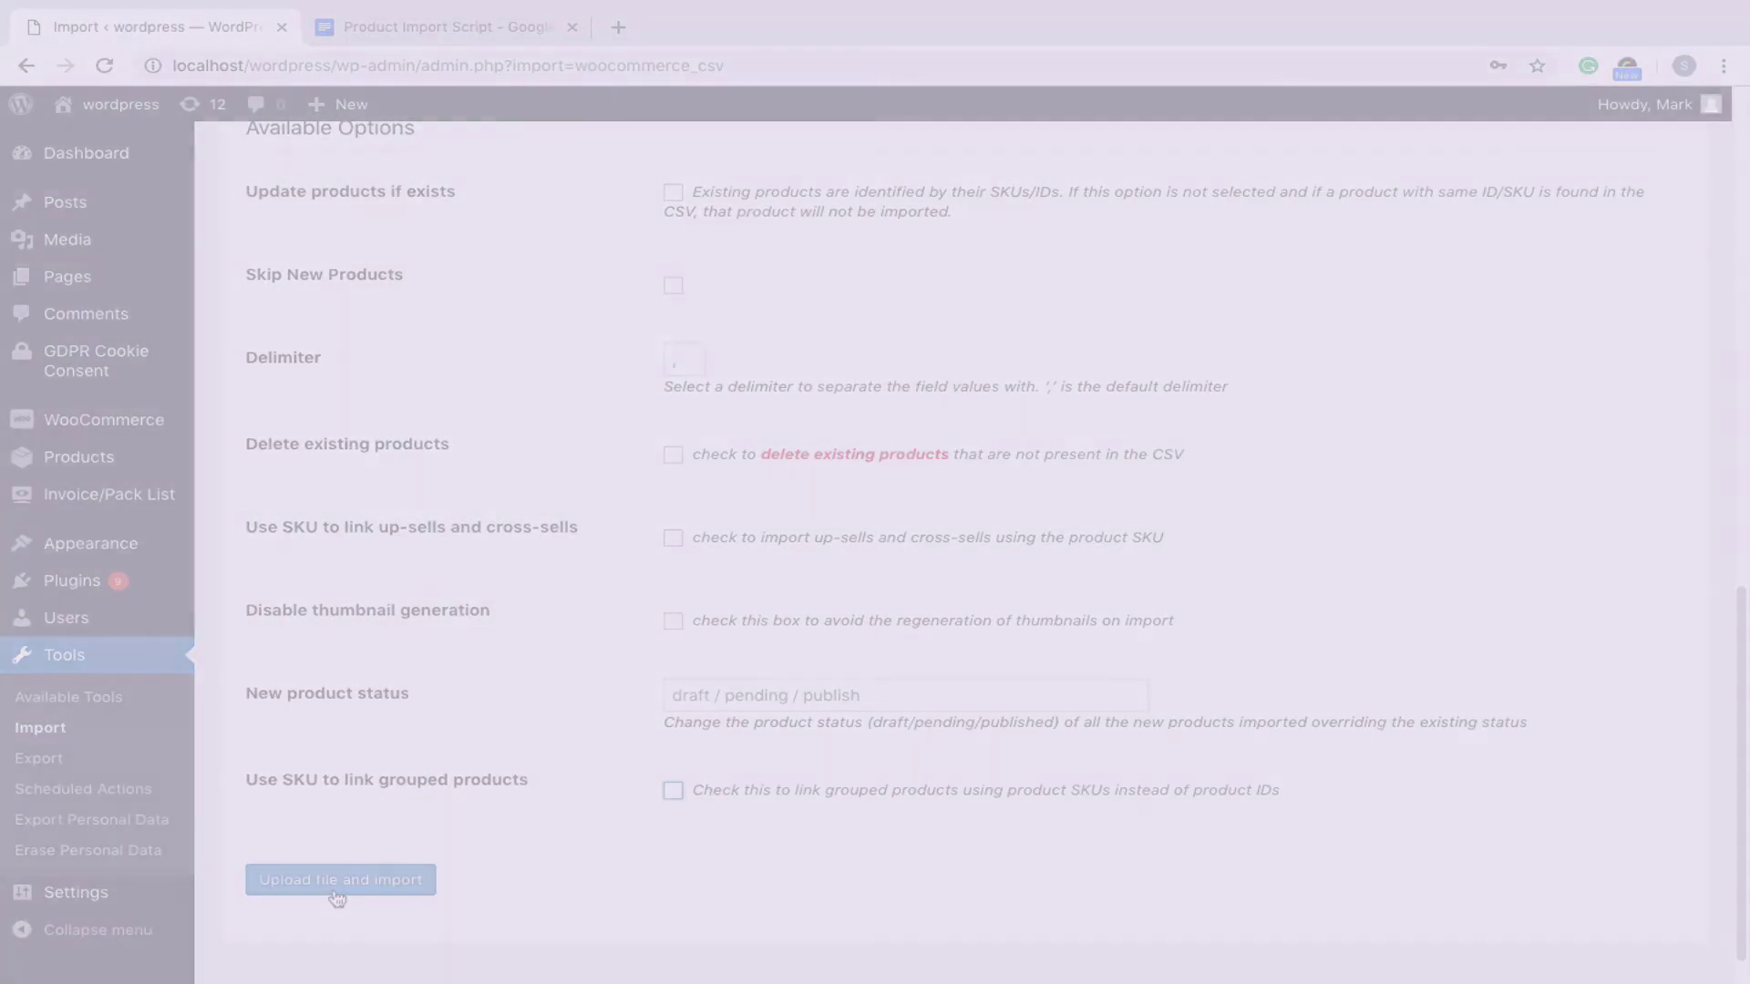
Upload the CSV and add a +5 evaluation rule to the Sale Price mapping.
{"action": "left_click", "coordinate": [336, 882]}
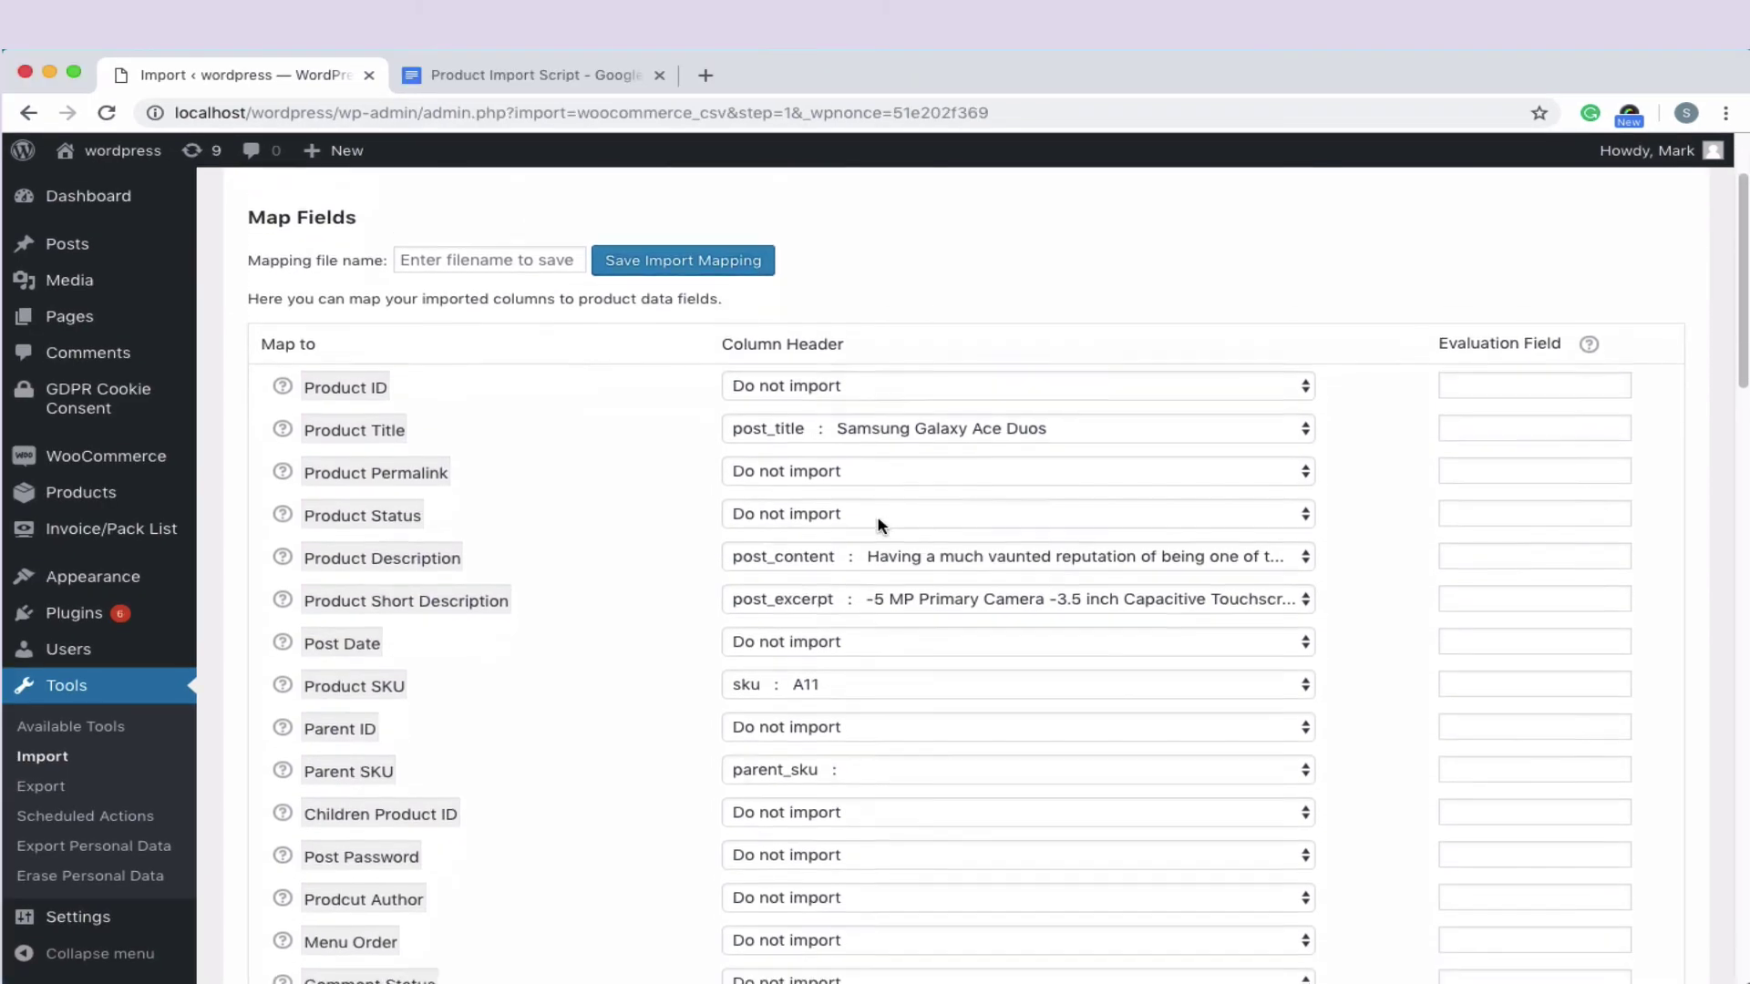
{"action": "scroll", "coordinate": [878, 524], "scroll_direction": "down", "scroll_amount": 1}
{"action": "scroll", "coordinate": [878, 525], "scroll_direction": "down", "scroll_amount": 1}
{"action": "scroll", "coordinate": [877, 526], "scroll_direction": "down", "scroll_amount": 2}
{"action": "scroll", "coordinate": [877, 525], "scroll_direction": "down", "scroll_amount": 2}
{"action": "scroll", "coordinate": [878, 525], "scroll_direction": "down", "scroll_amount": 3}
{"action": "scroll", "coordinate": [878, 526], "scroll_direction": "down", "scroll_amount": 2}
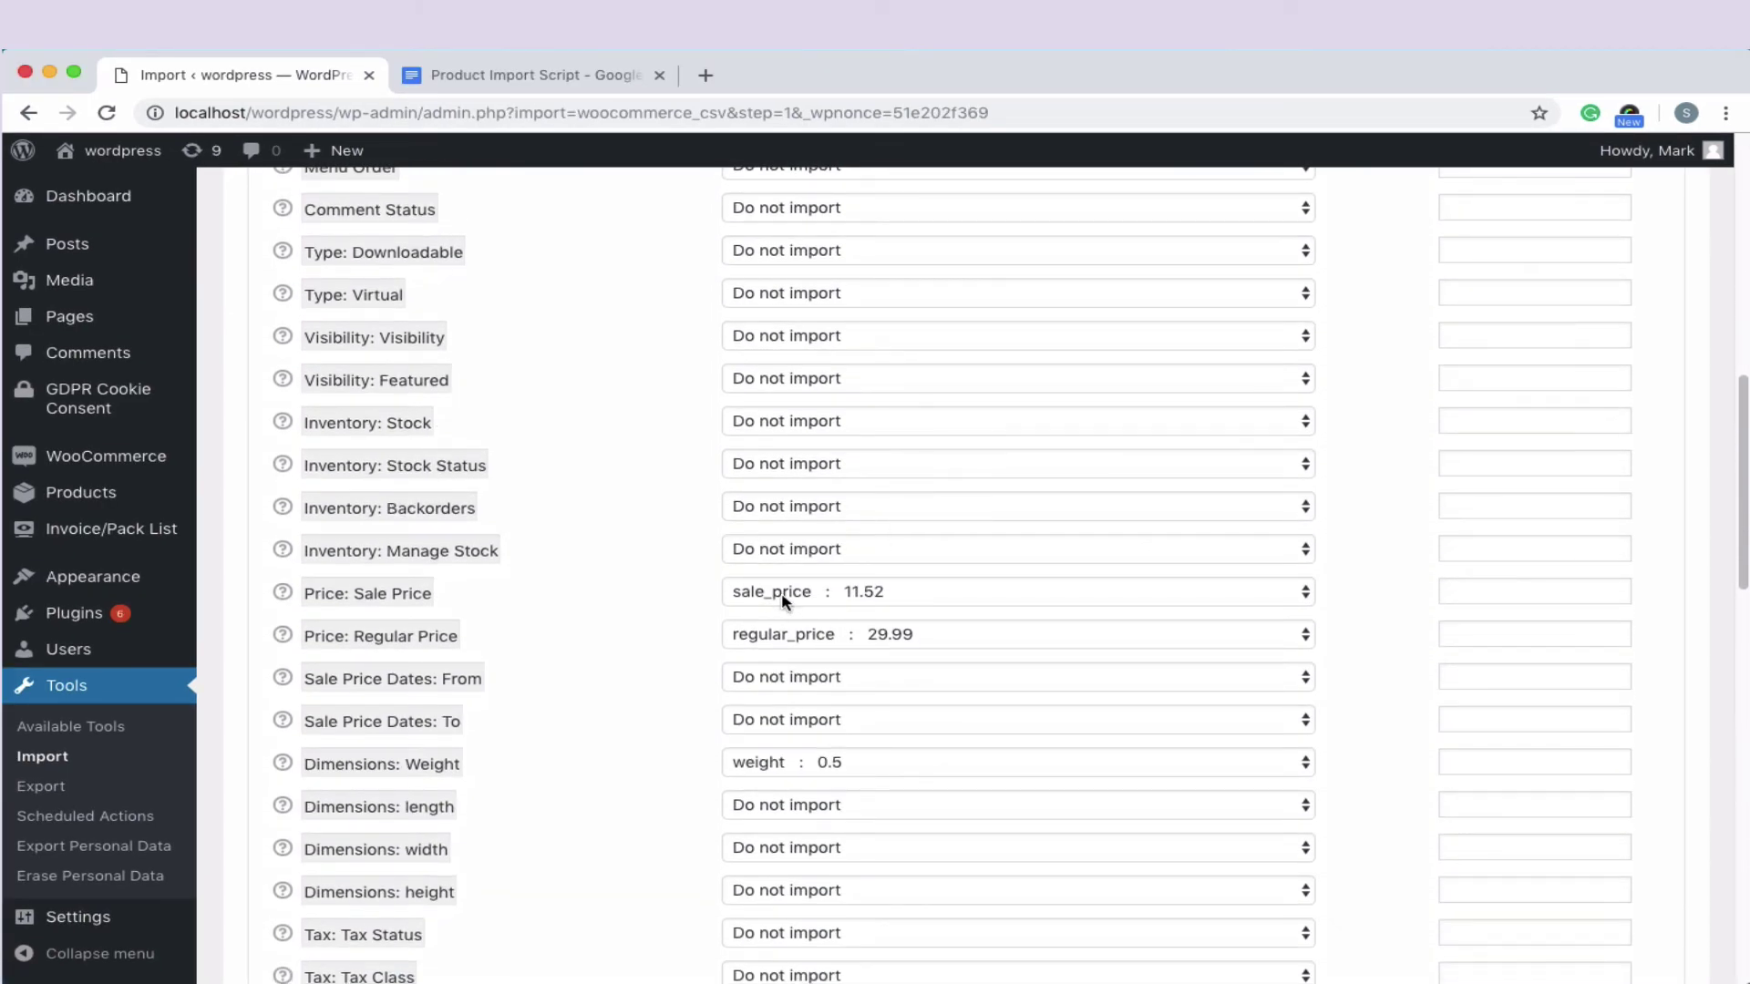
{"action": "left_click", "coordinate": [1500, 587]}
{"action": "type", "text": "+5"}
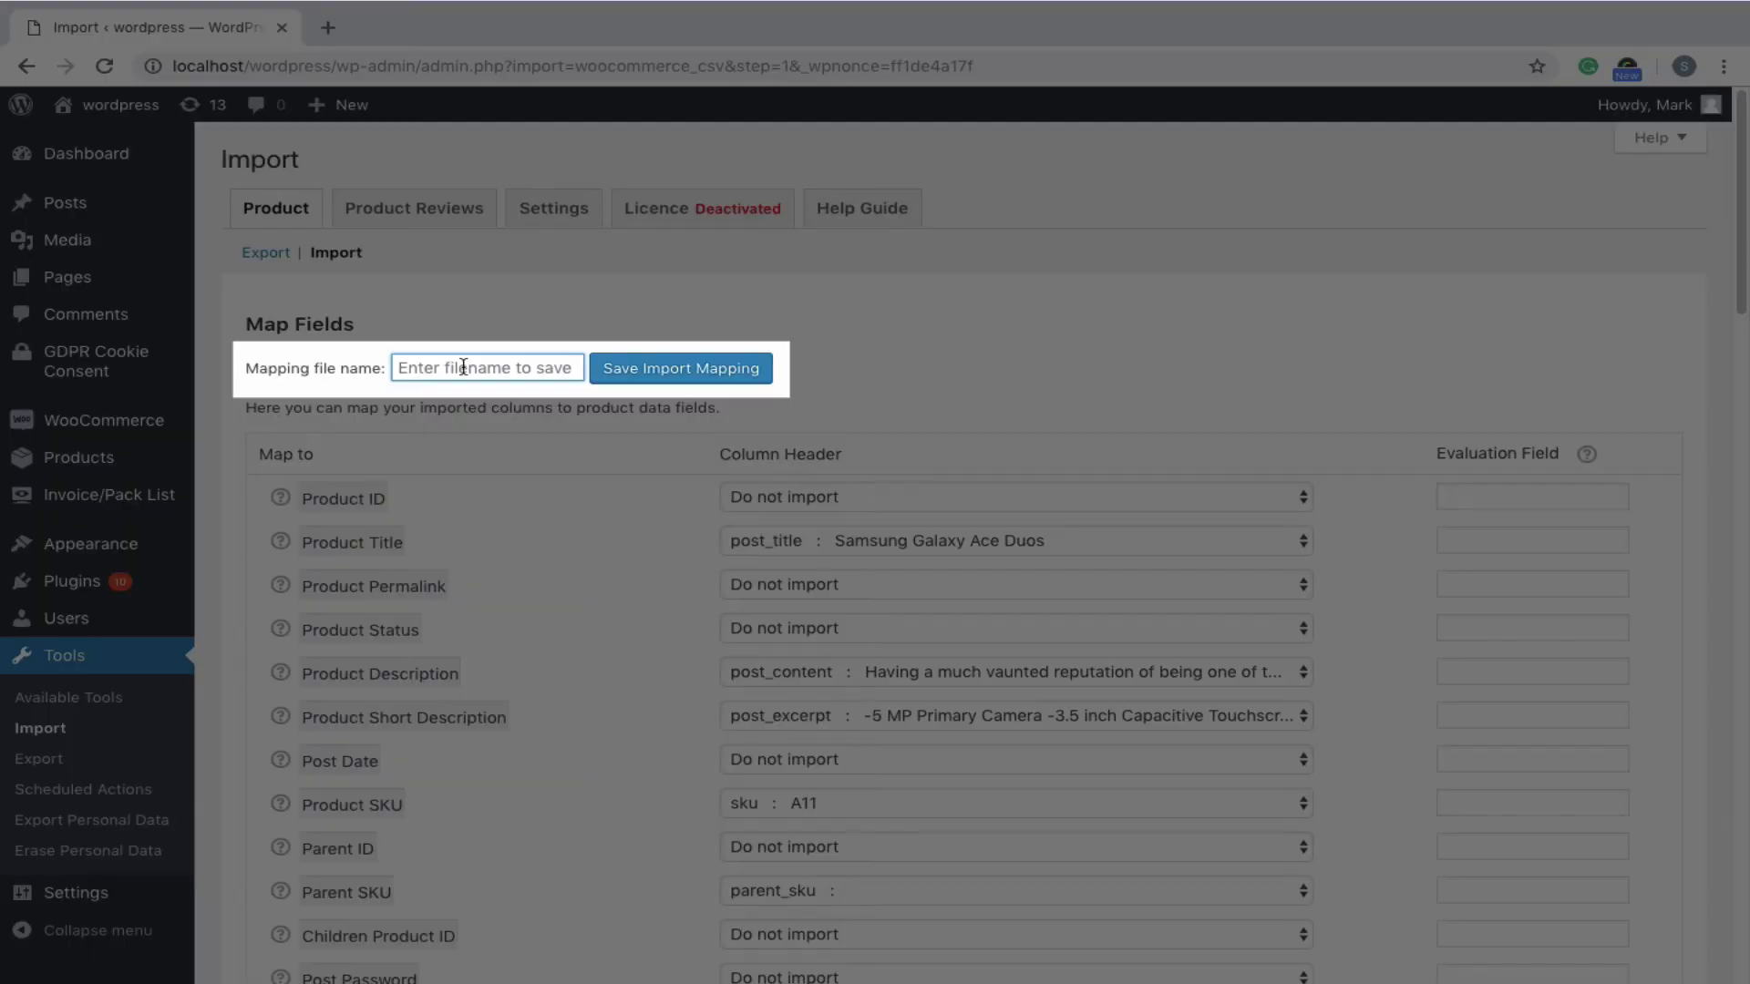
Save the field mapping as 'Import Map' and submit the product import.
{"action": "left_click", "coordinate": [464, 367]}
{"action": "type", "text": "Im"}
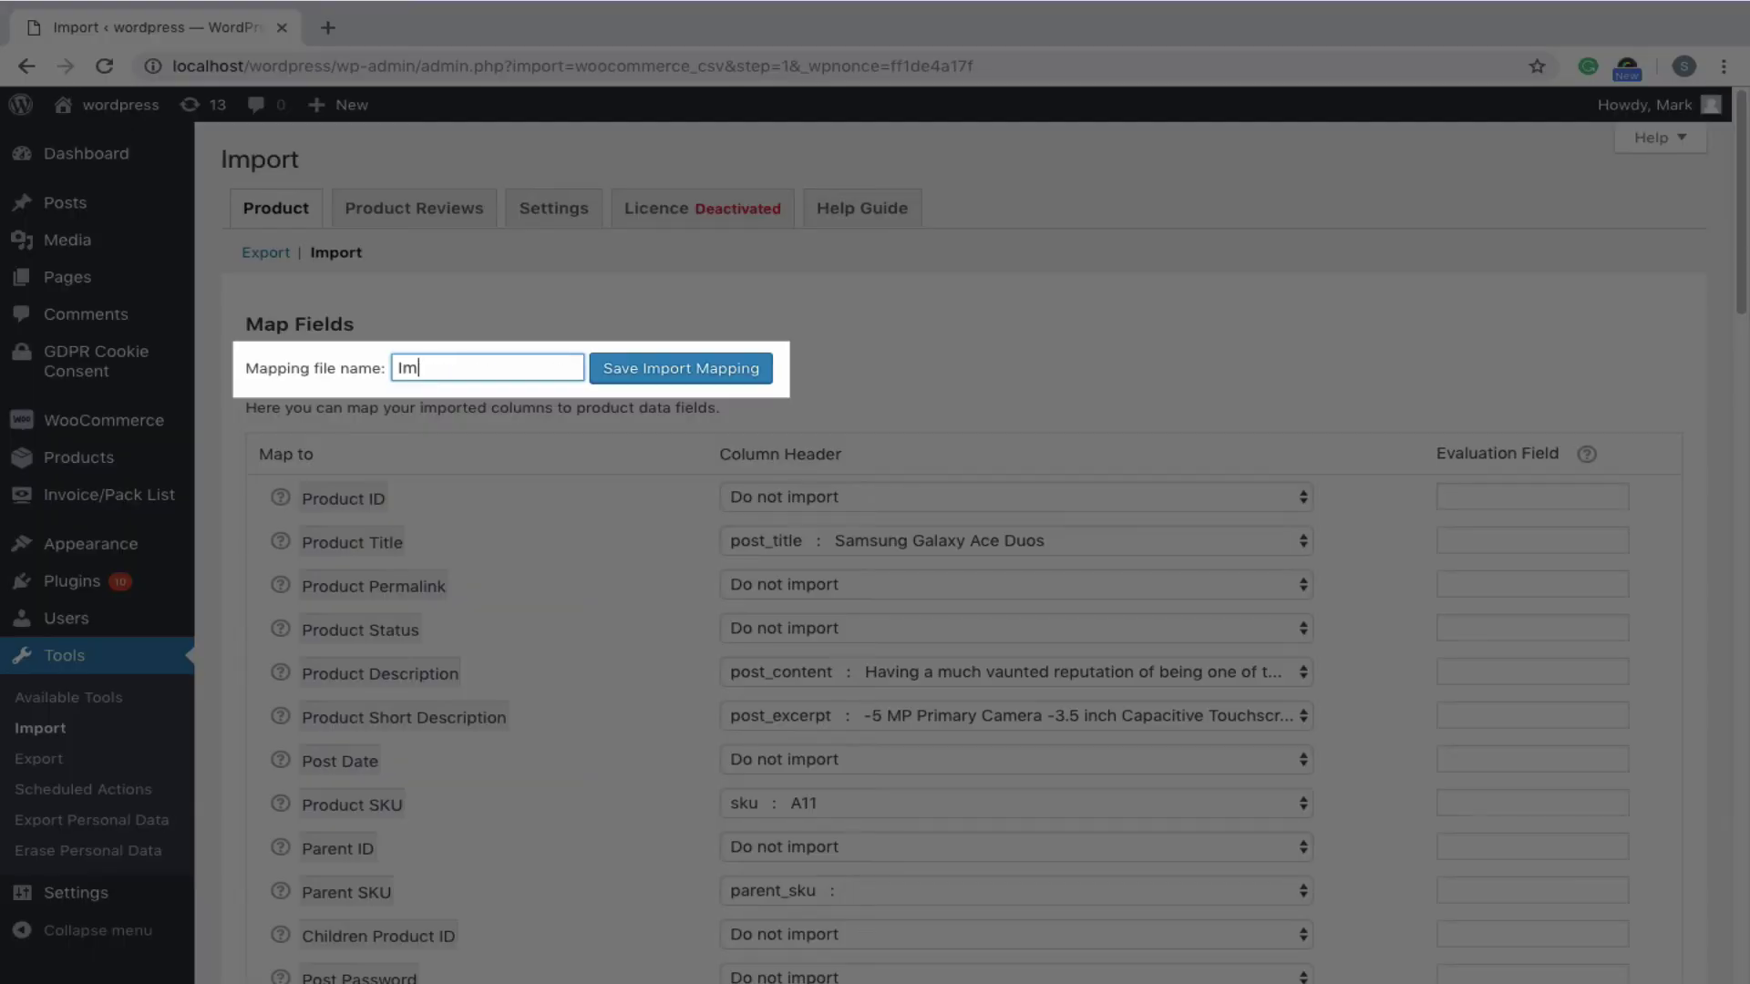
{"action": "type", "text": "port "}
{"action": "type", "text": "Map"}
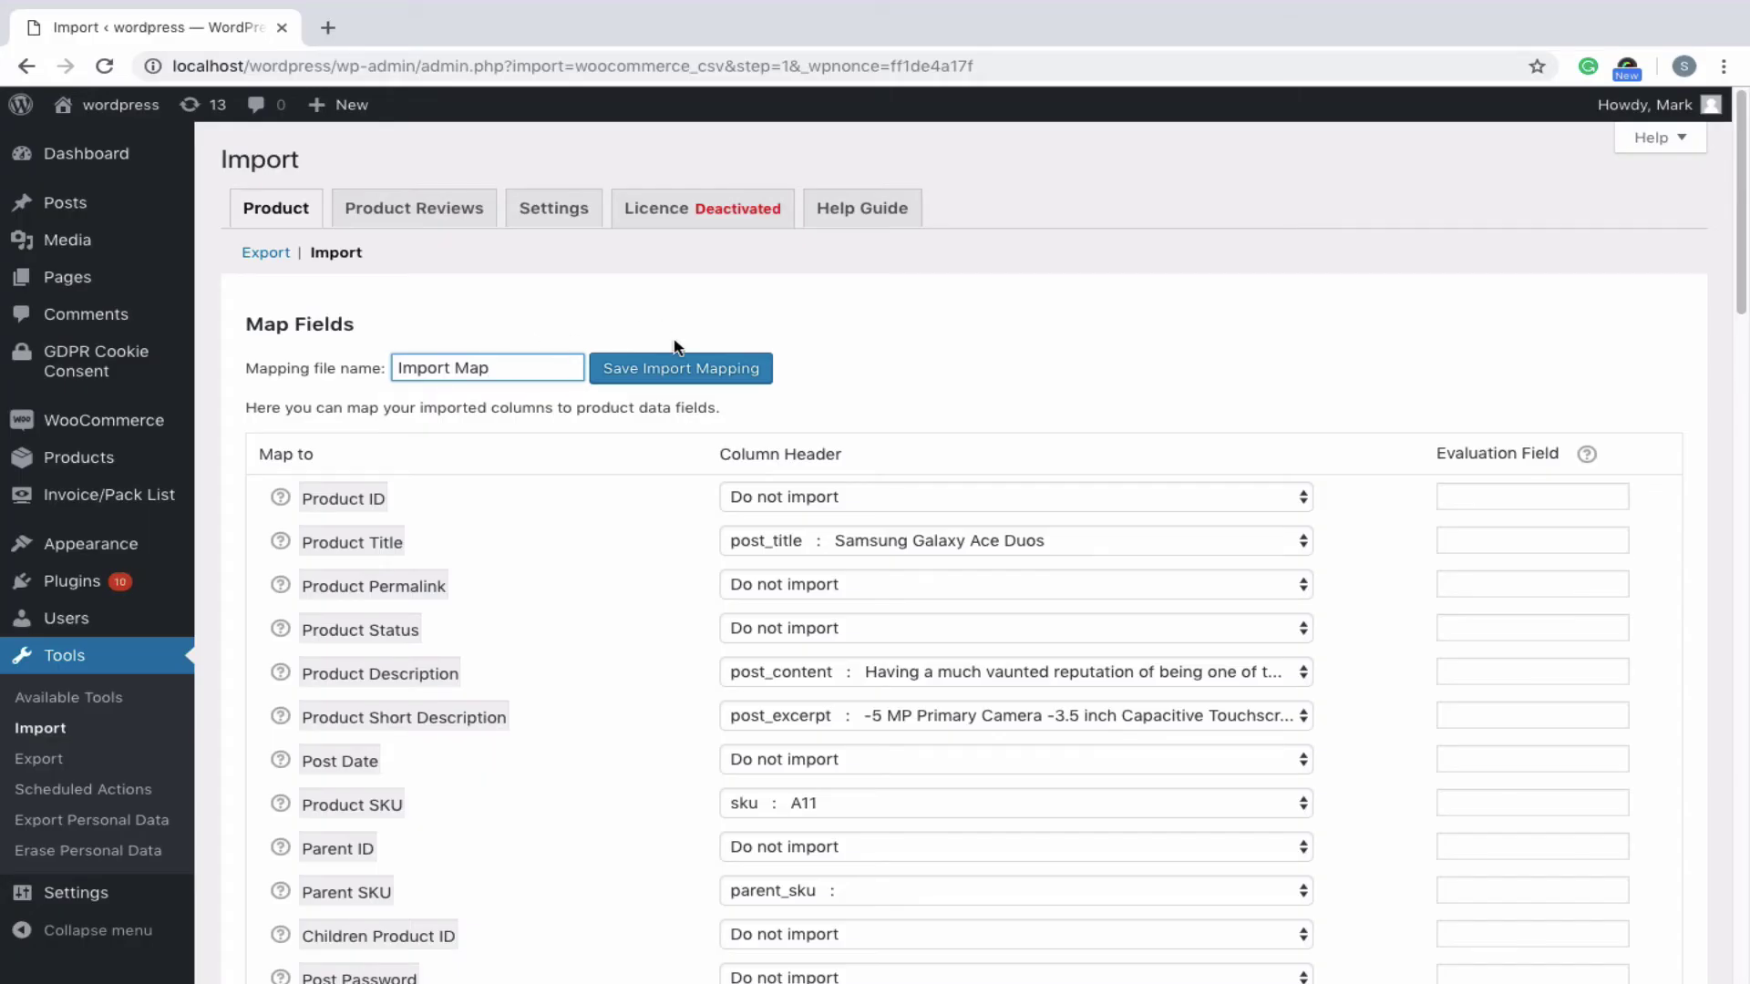
{"action": "left_click", "coordinate": [675, 373]}
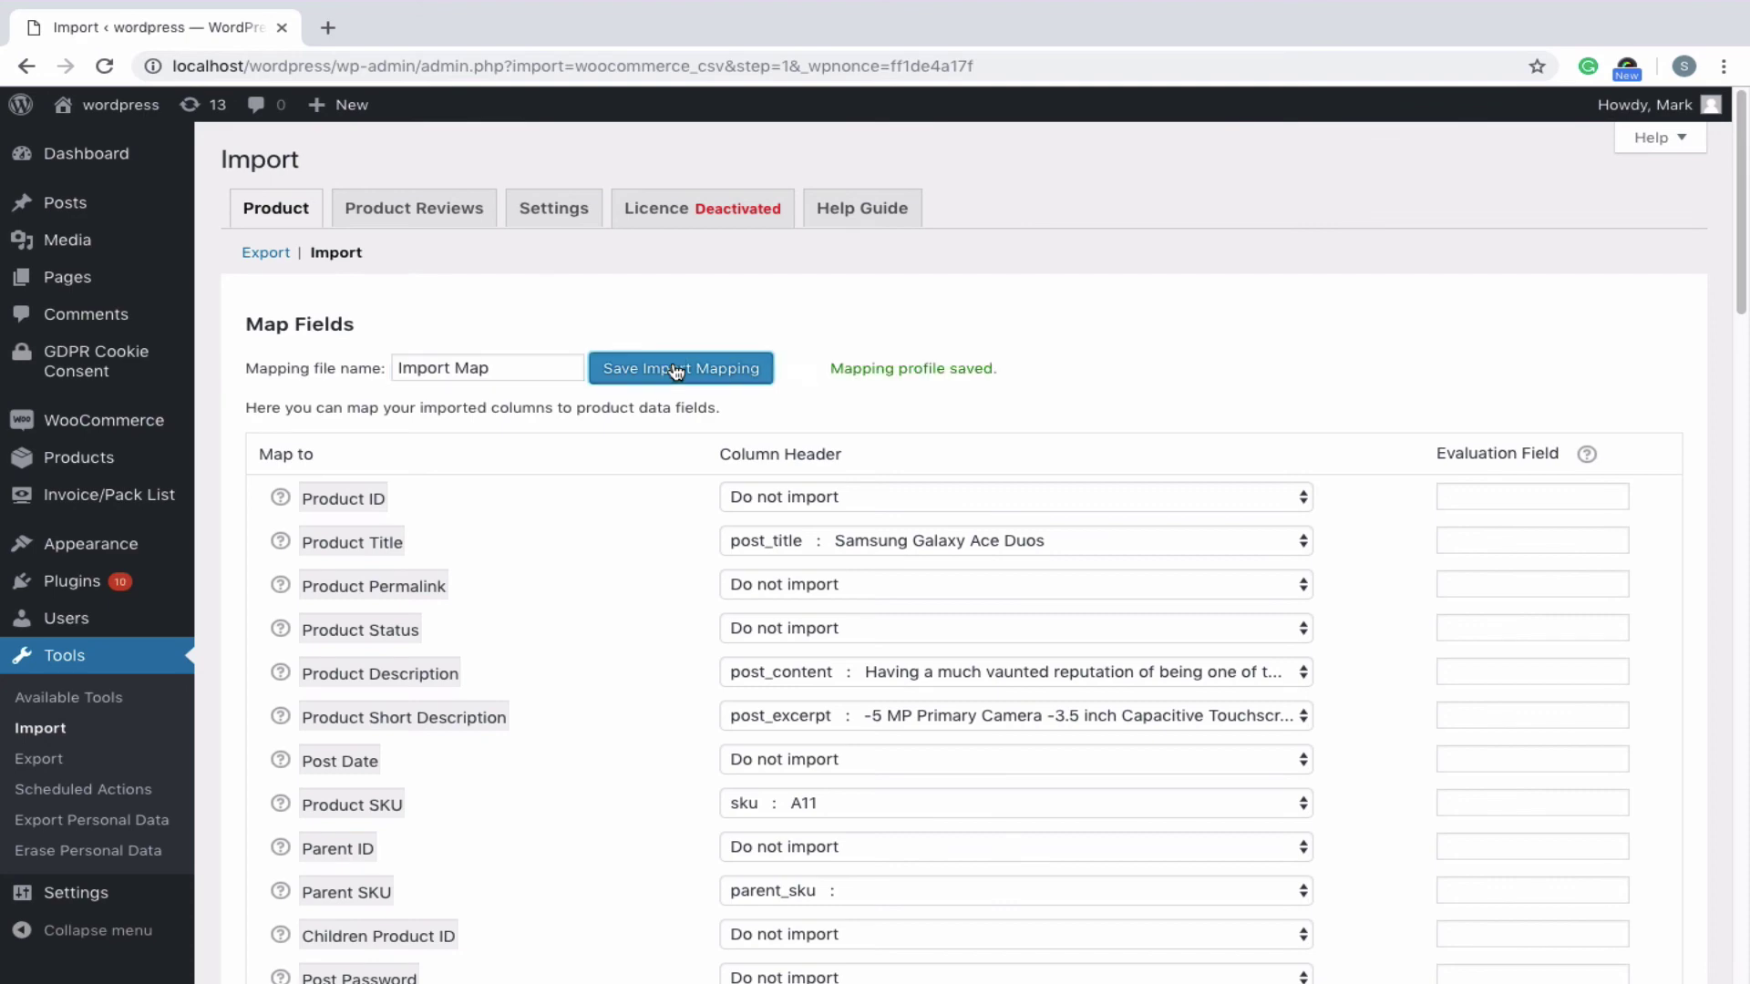
{"action": "scroll", "coordinate": [676, 372], "scroll_direction": "down", "scroll_amount": 5}
{"action": "scroll", "coordinate": [676, 372], "scroll_direction": "down", "scroll_amount": 5}
{"action": "scroll", "coordinate": [676, 373], "scroll_direction": "down", "scroll_amount": 5}
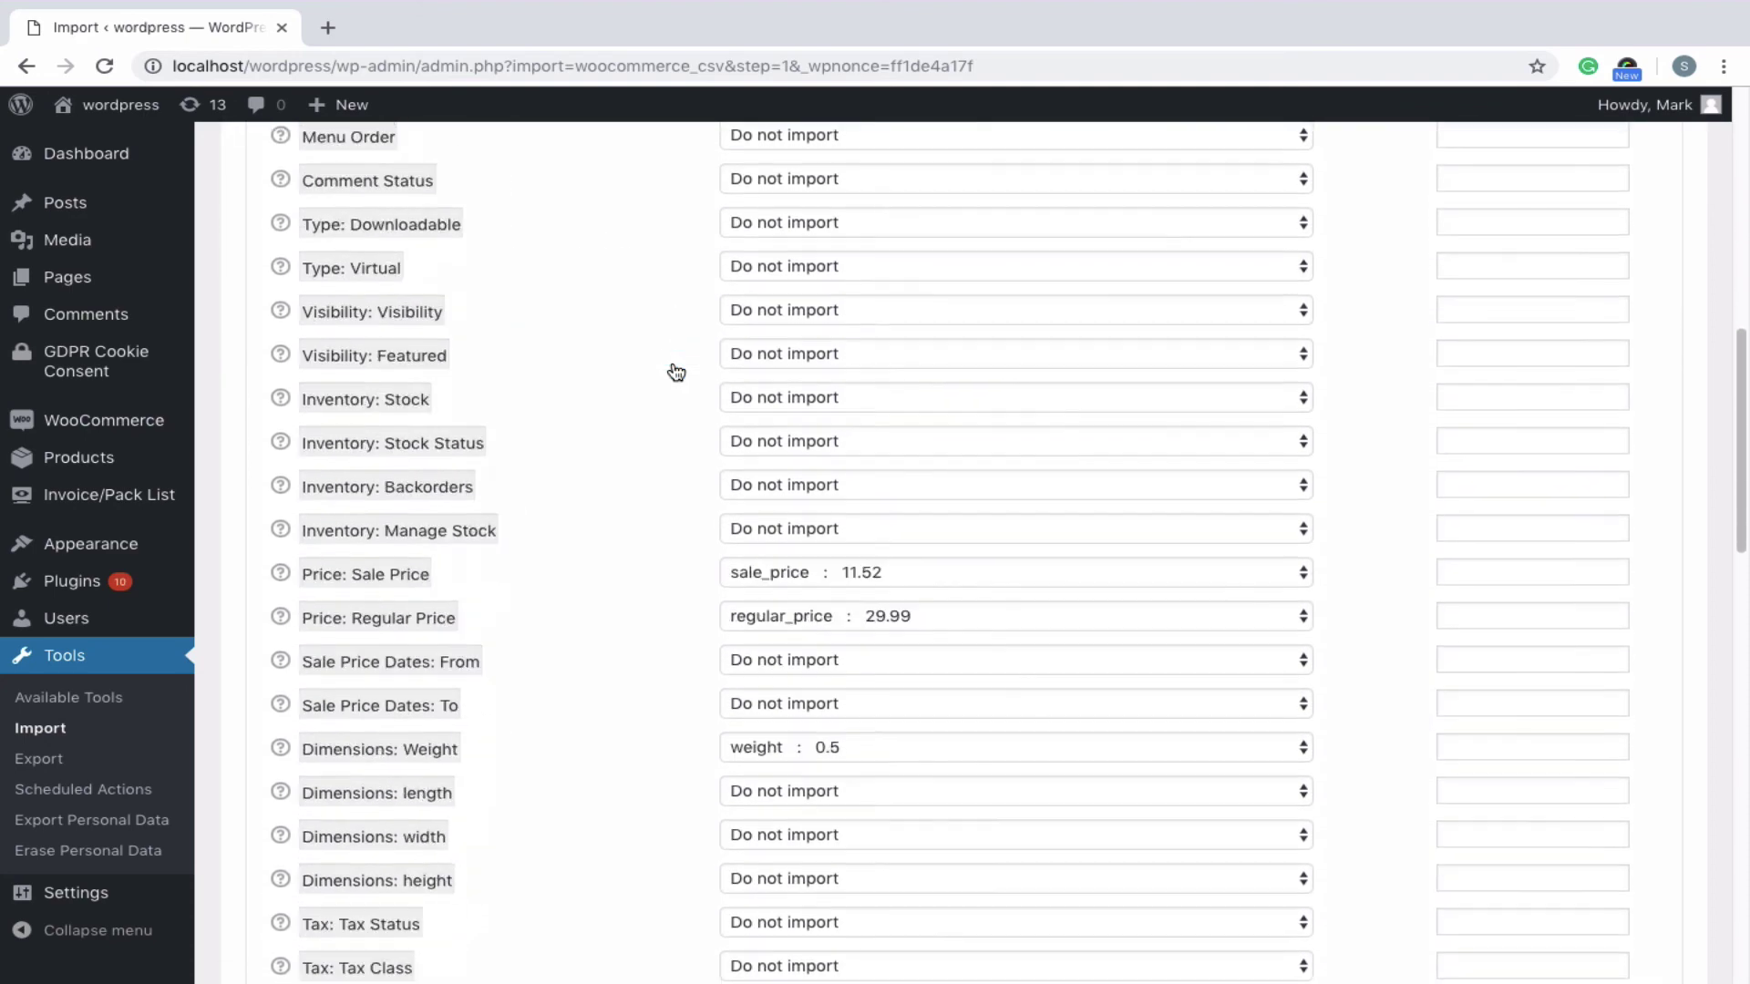
{"action": "scroll", "coordinate": [675, 372], "scroll_direction": "down", "scroll_amount": 5}
{"action": "scroll", "coordinate": [675, 373], "scroll_direction": "down", "scroll_amount": 3}
{"action": "scroll", "coordinate": [671, 371], "scroll_direction": "down", "scroll_amount": 5}
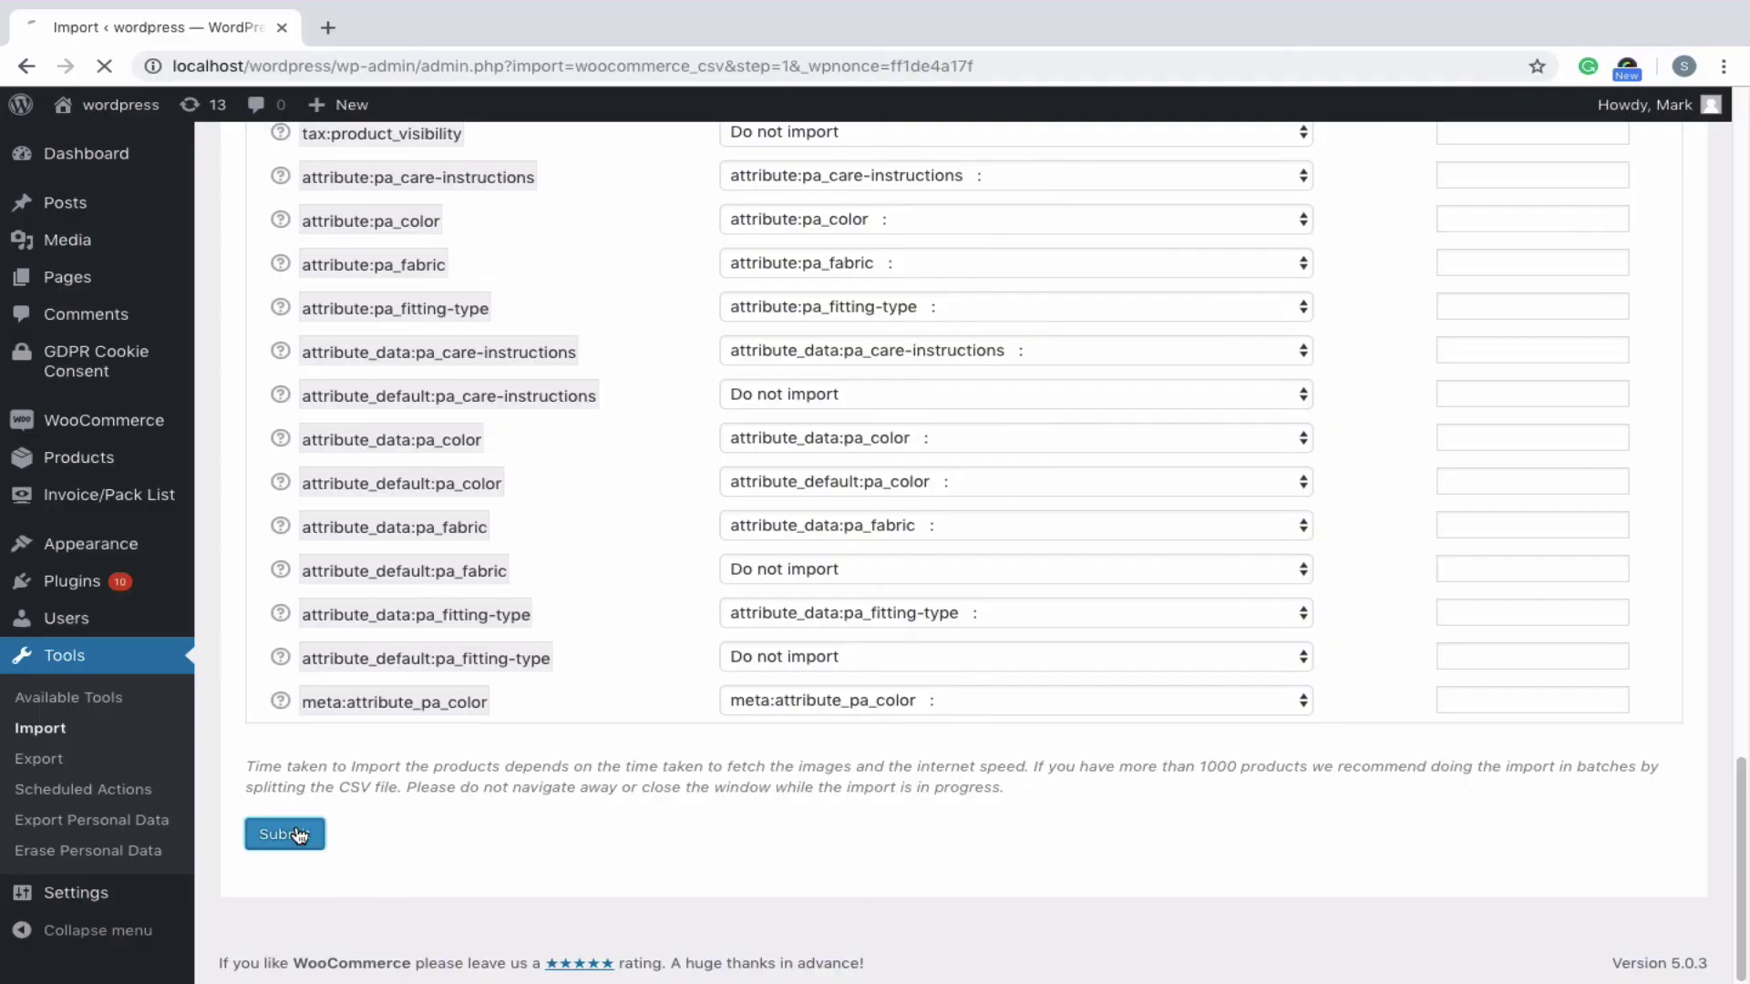
{"action": "left_click", "coordinate": [296, 836]}
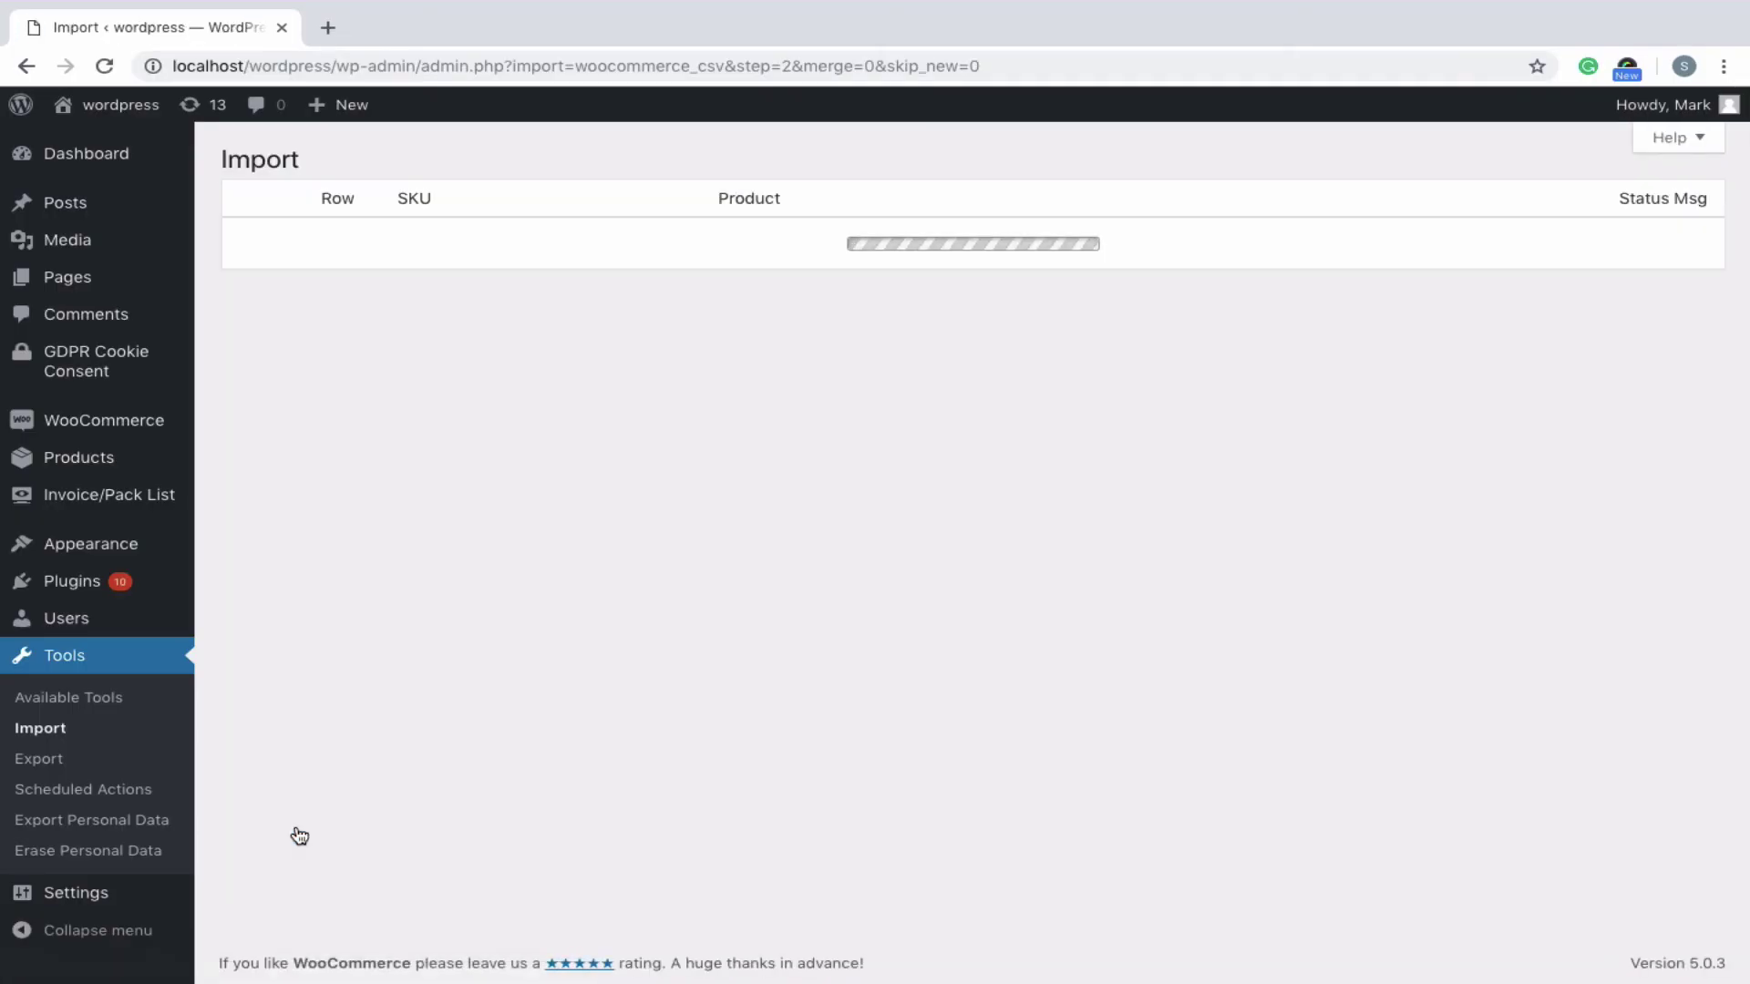